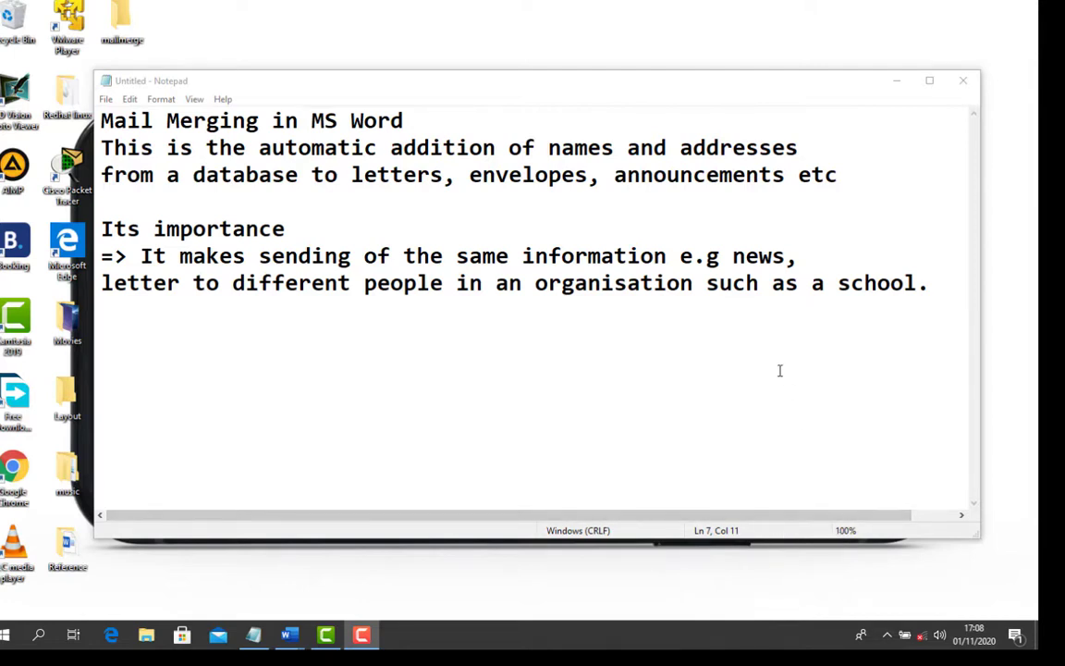
# Minimize the mail merge notes and switch to the news letter in Word
pyautogui.click(902, 83)
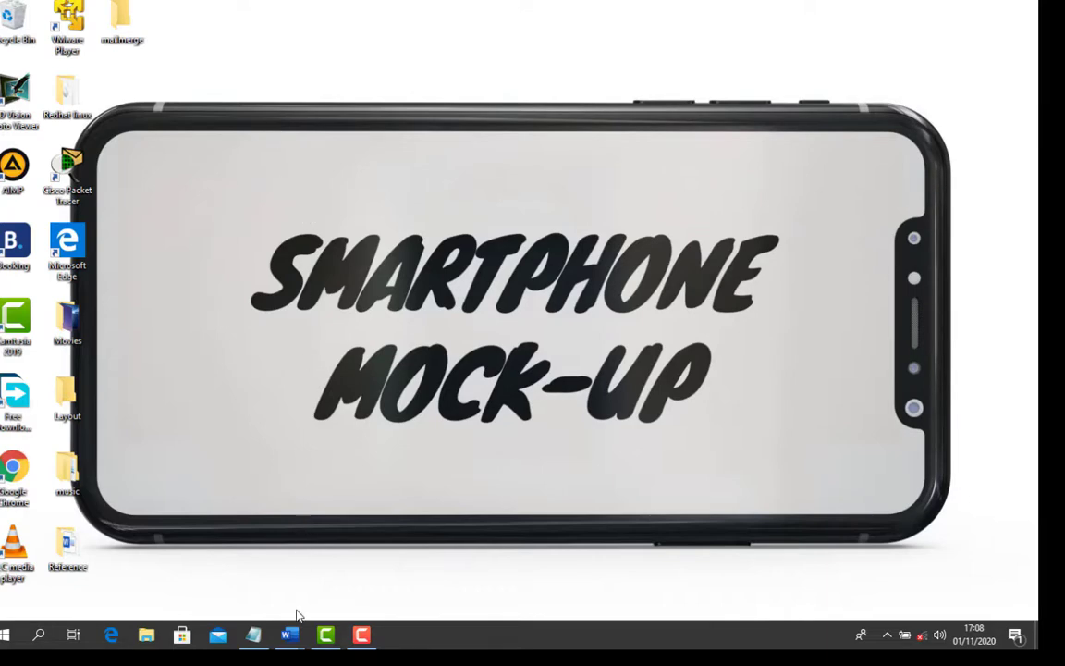
pyautogui.moveTo(290, 637)
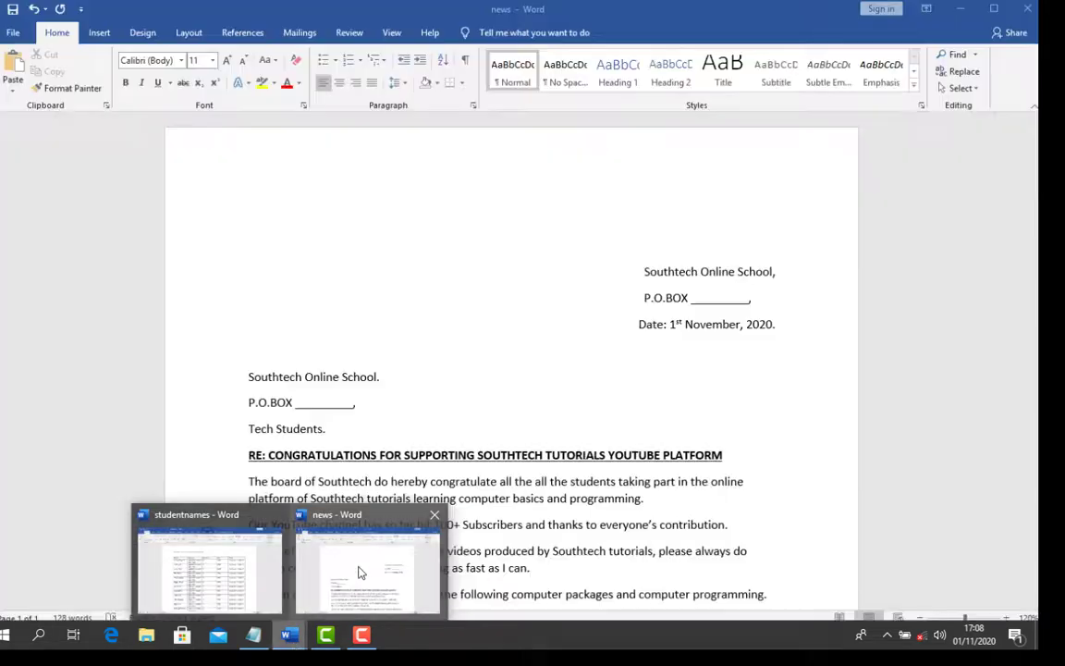
pyautogui.click(361, 573)
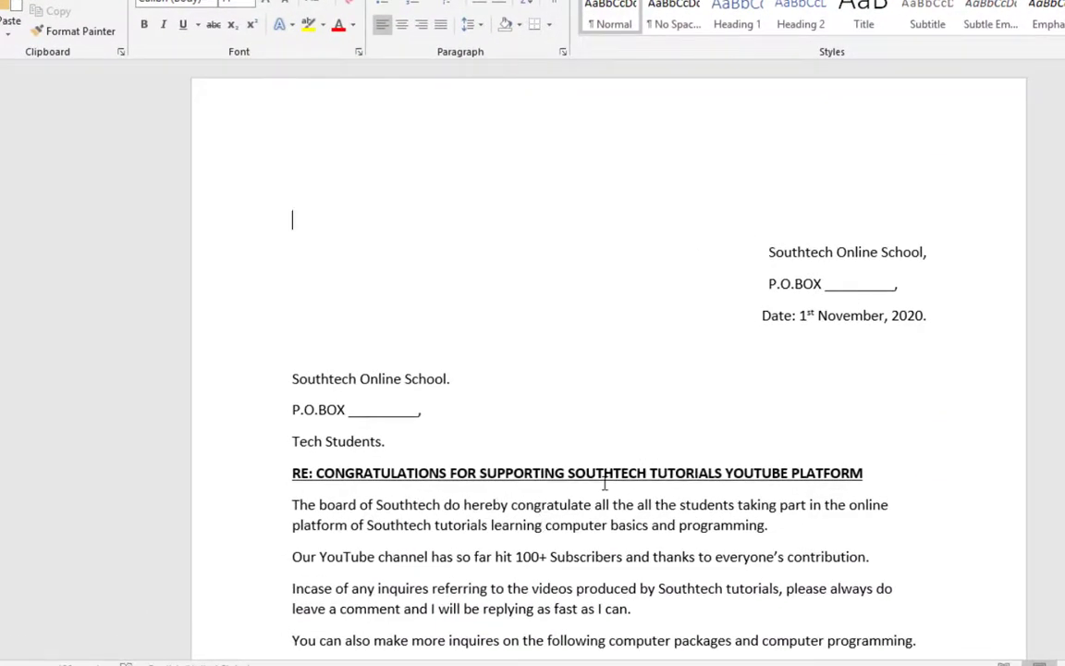
# Look over the student information table in the studentnames document, then return to the news letter
pyautogui.moveTo(347, 664)
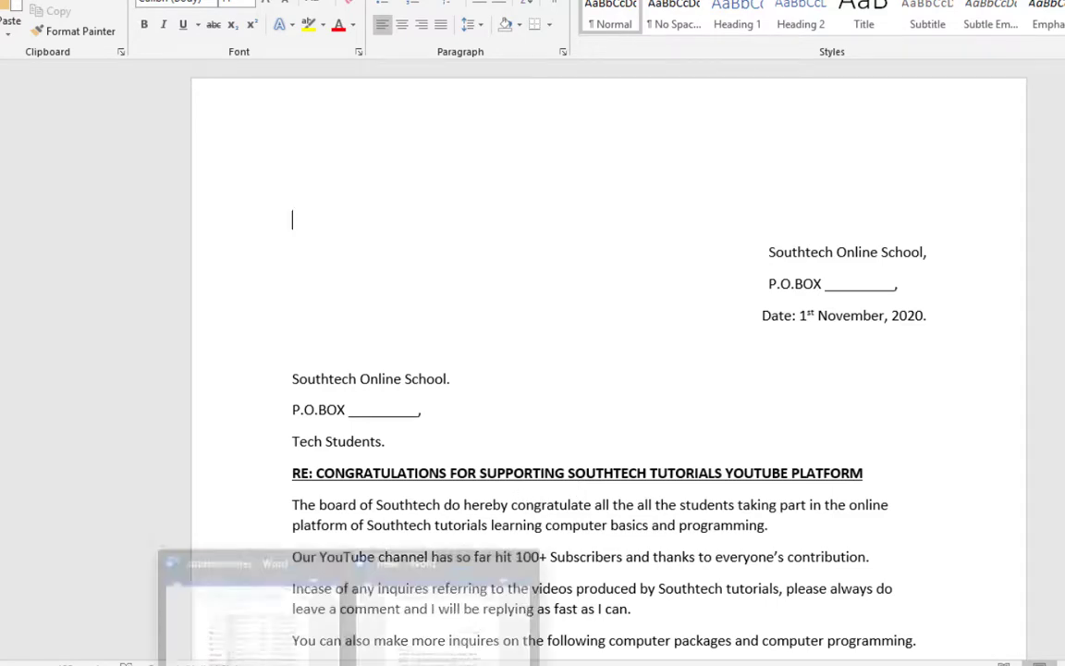
pyautogui.click(266, 636)
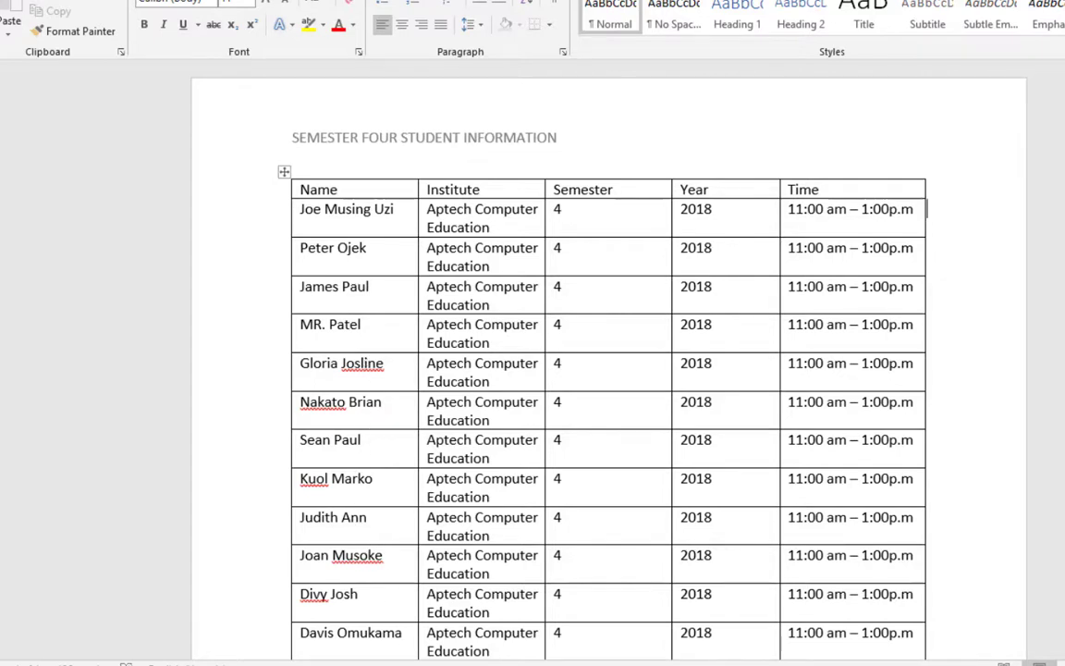
pyautogui.moveTo(435, 665)
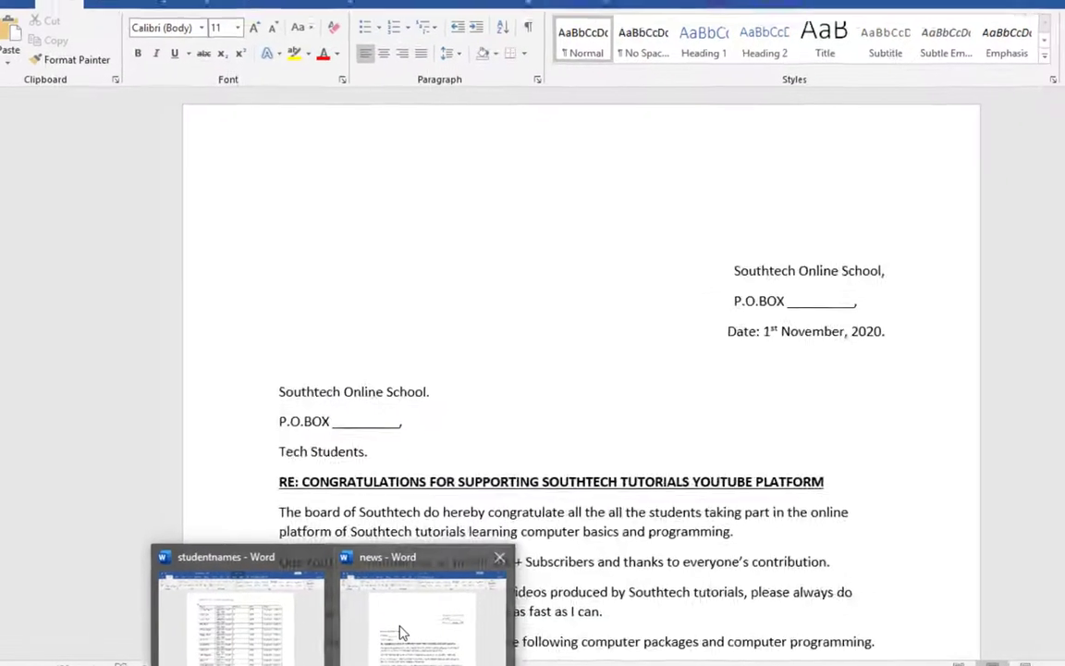
pyautogui.click(400, 632)
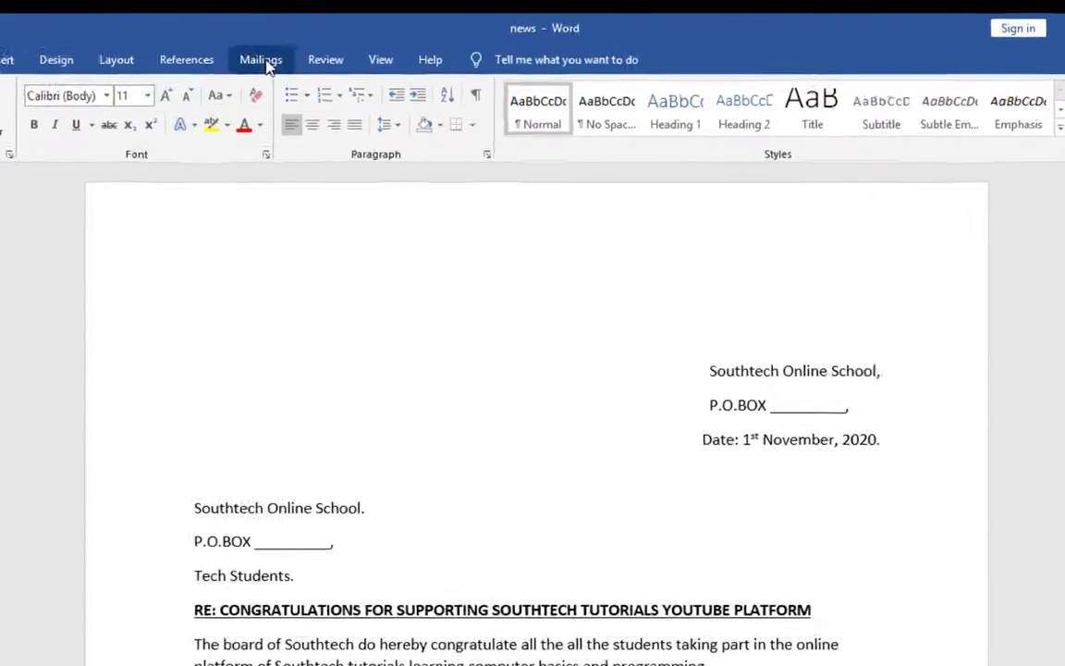
# Start the Step-by-Step Mail Merge Wizard for Letters, using the current document, and advance to recipient selection
pyautogui.click(315, 48)
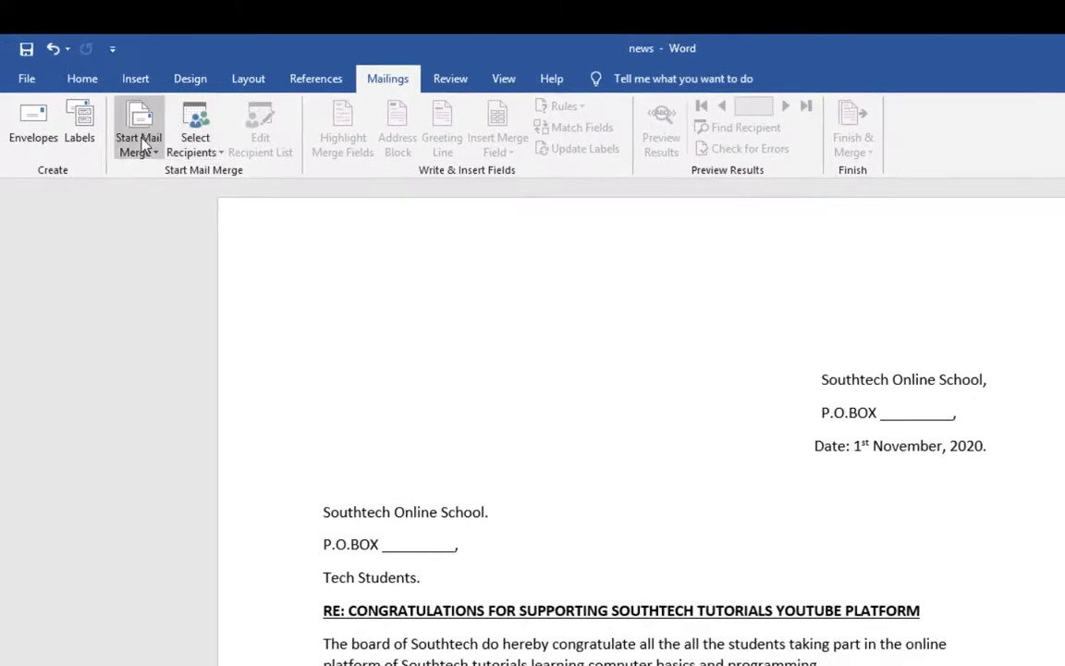
pyautogui.click(143, 146)
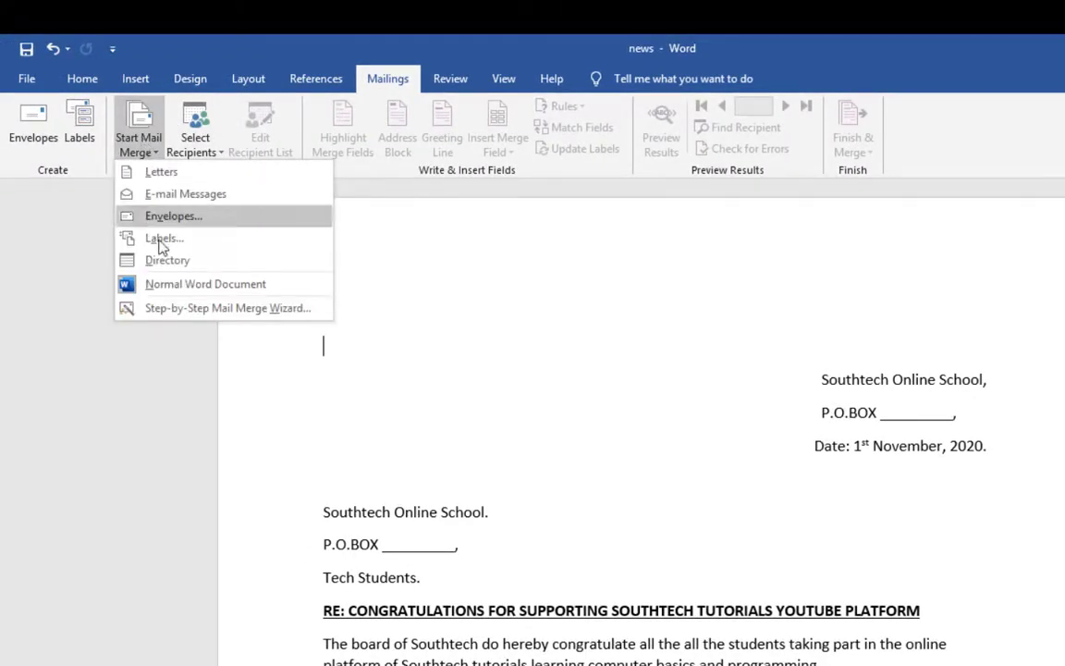
pyautogui.click(172, 317)
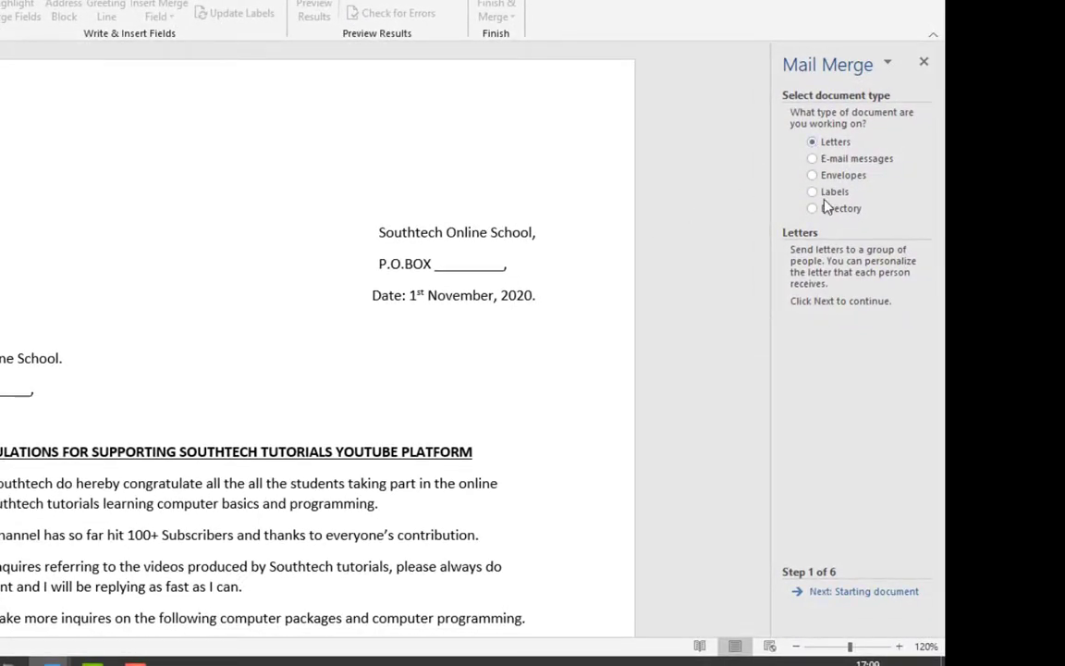
pyautogui.click(857, 597)
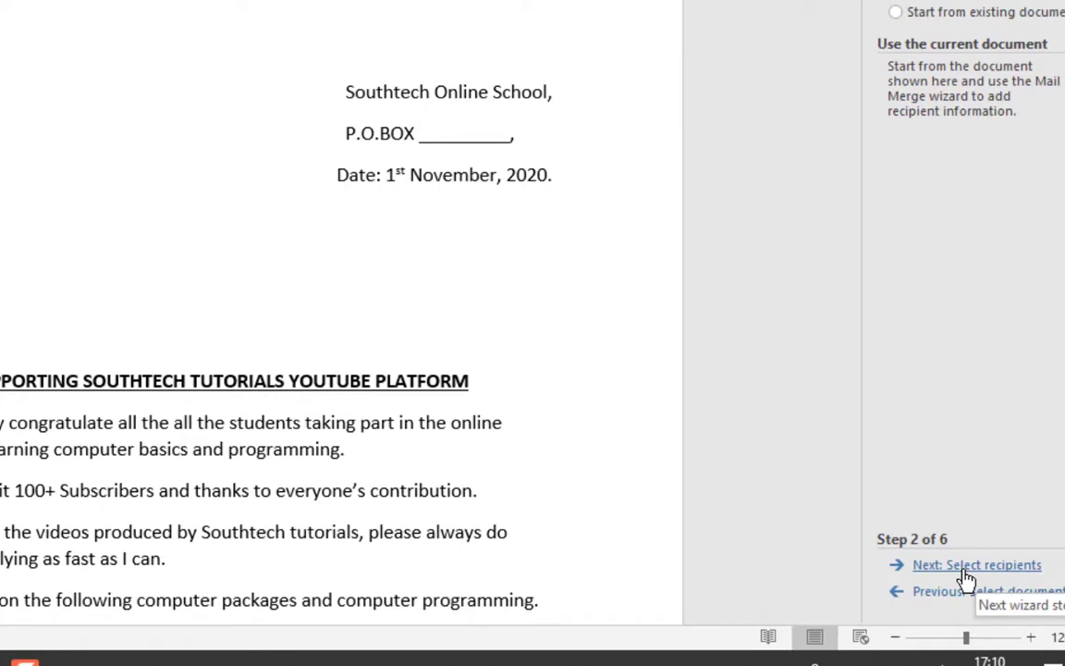
pyautogui.click(966, 580)
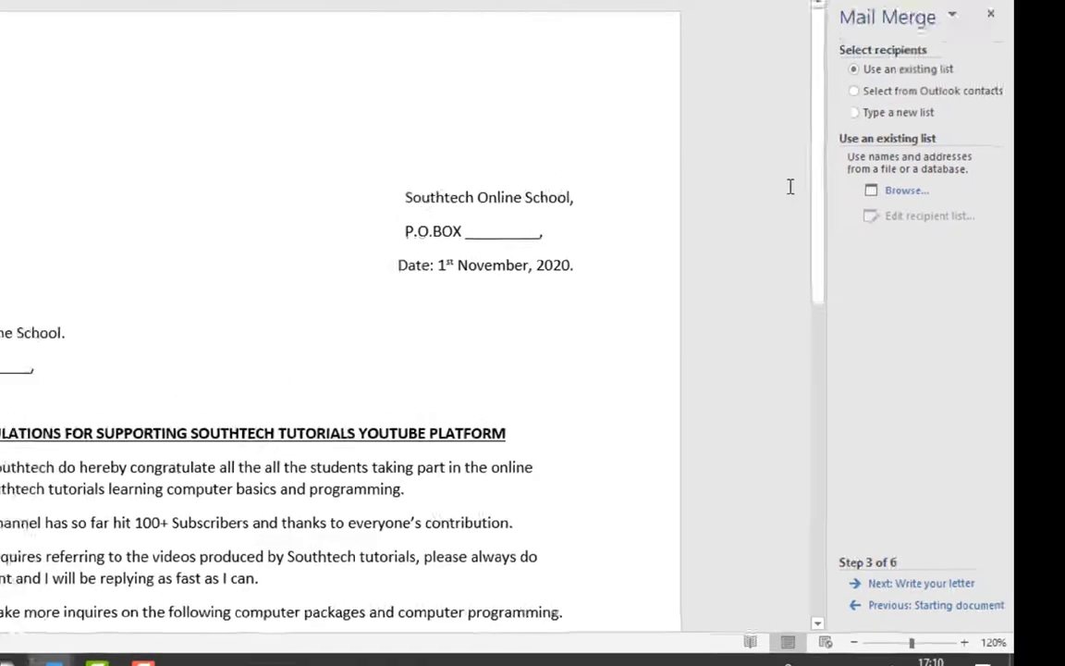
# Load studentnames from the mailmerge folder in Documents as the existing recipient list, keeping all recipients included
pyautogui.click(902, 190)
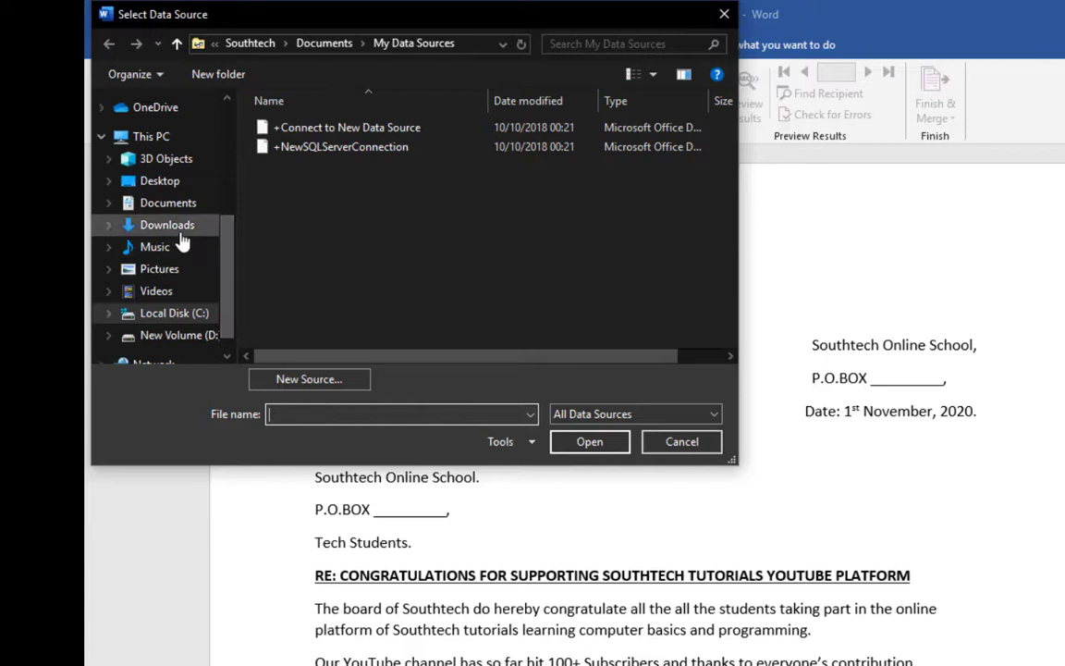
pyautogui.click(200, 208)
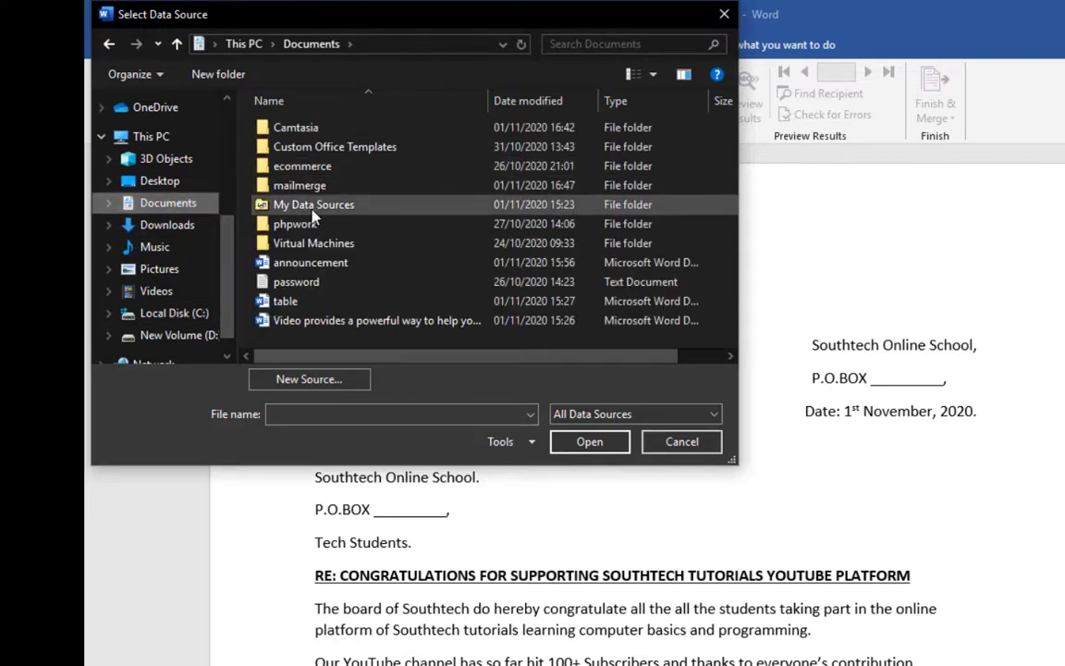
pyautogui.doubleClick(306, 186)
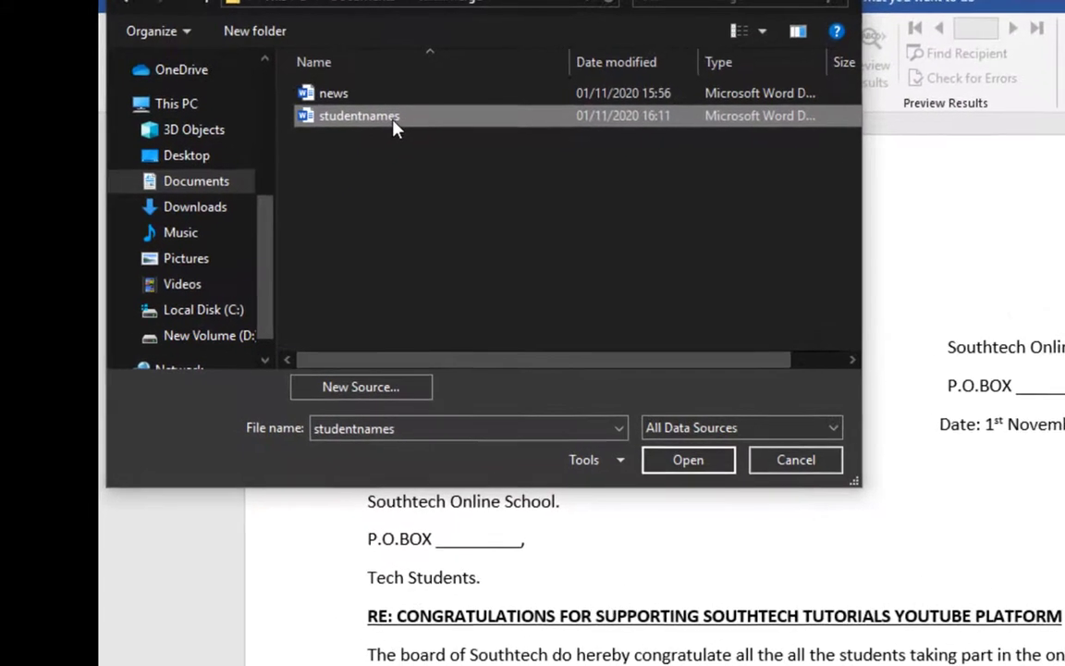
pyautogui.click(398, 126)
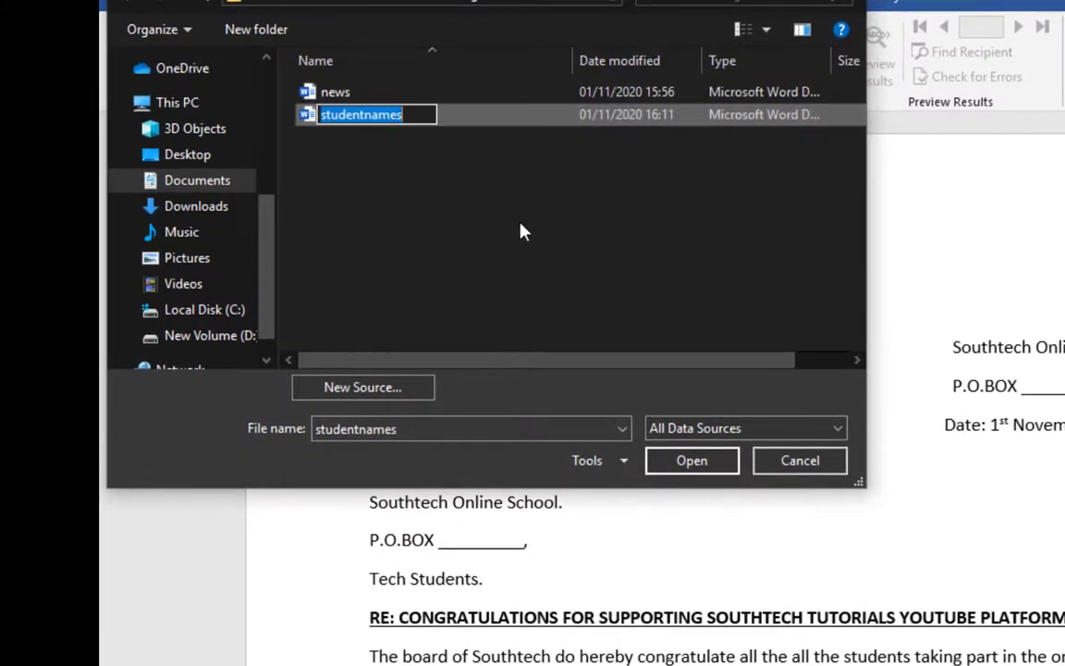
pyautogui.click(519, 124)
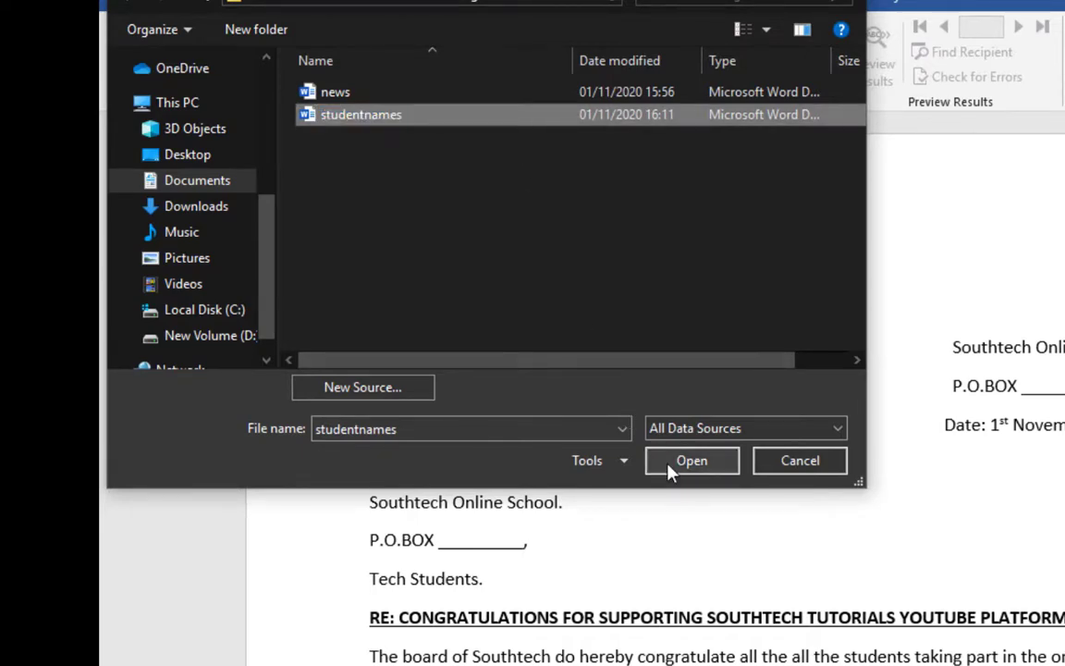
pyautogui.click(691, 460)
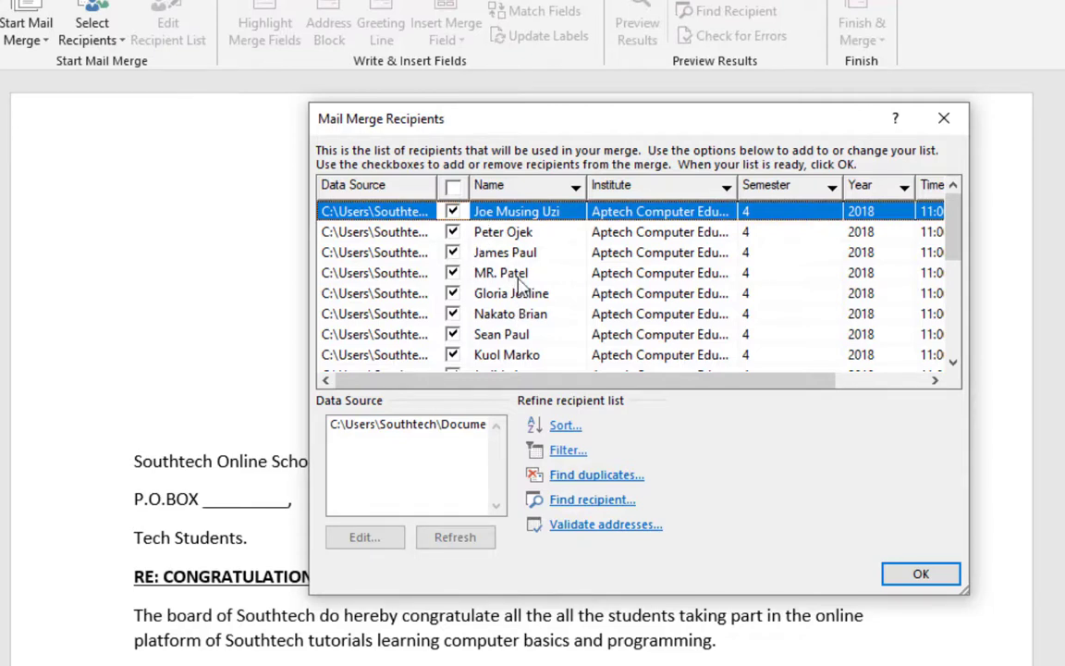
pyautogui.click(918, 575)
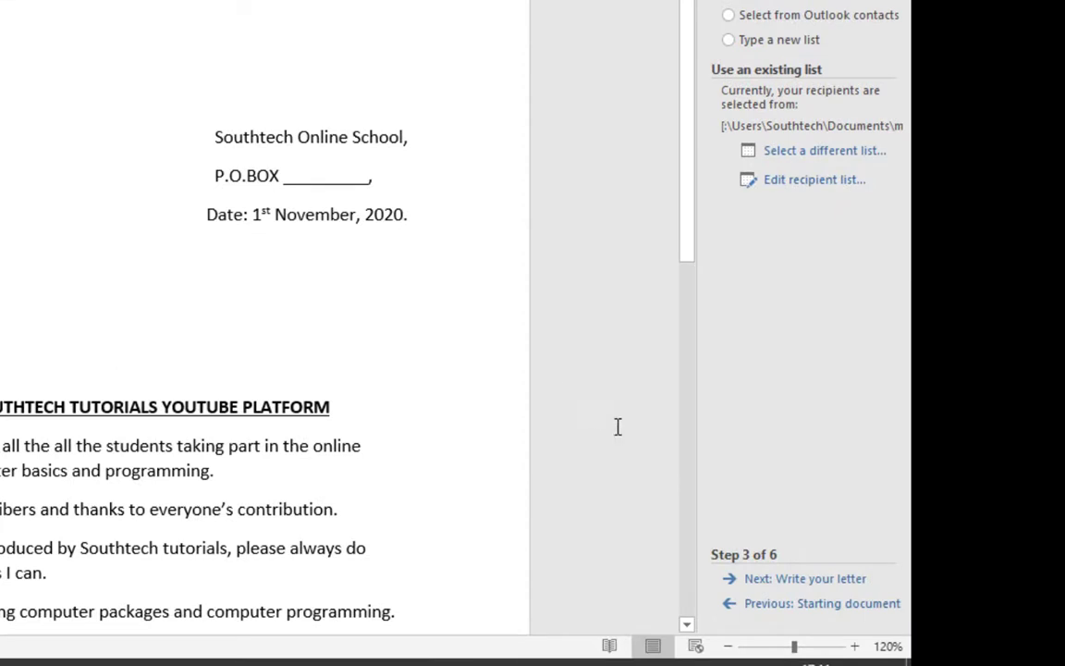
# Advance to writing the letter and insert the Name, Institute, Semester, Year and Time merge fields at its beginning
pyautogui.click(812, 581)
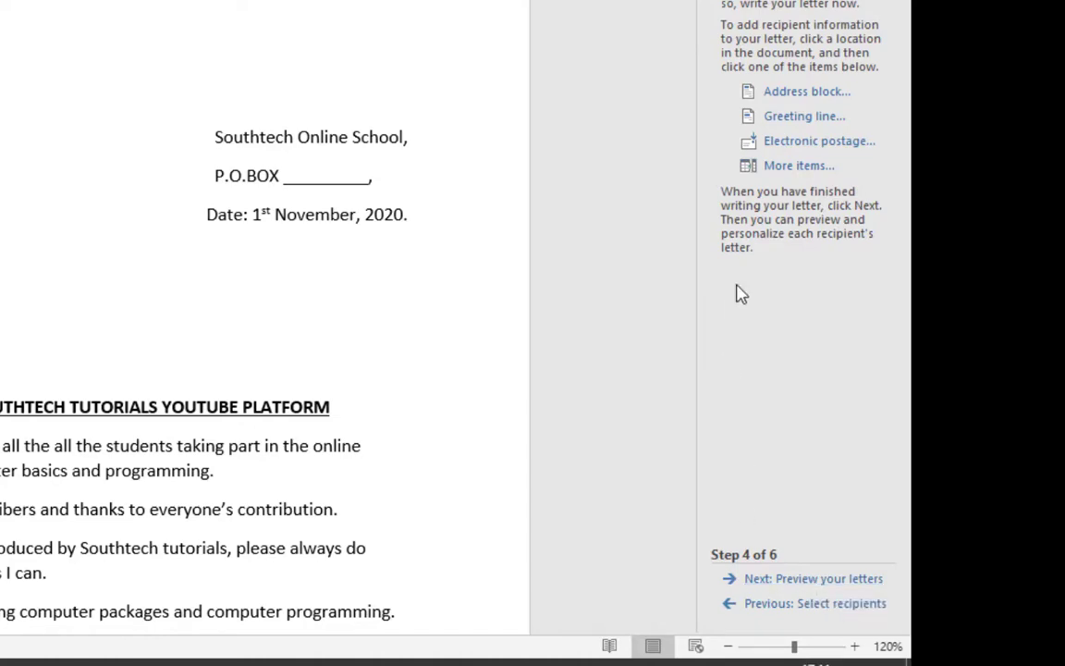
pyautogui.click(860, 315)
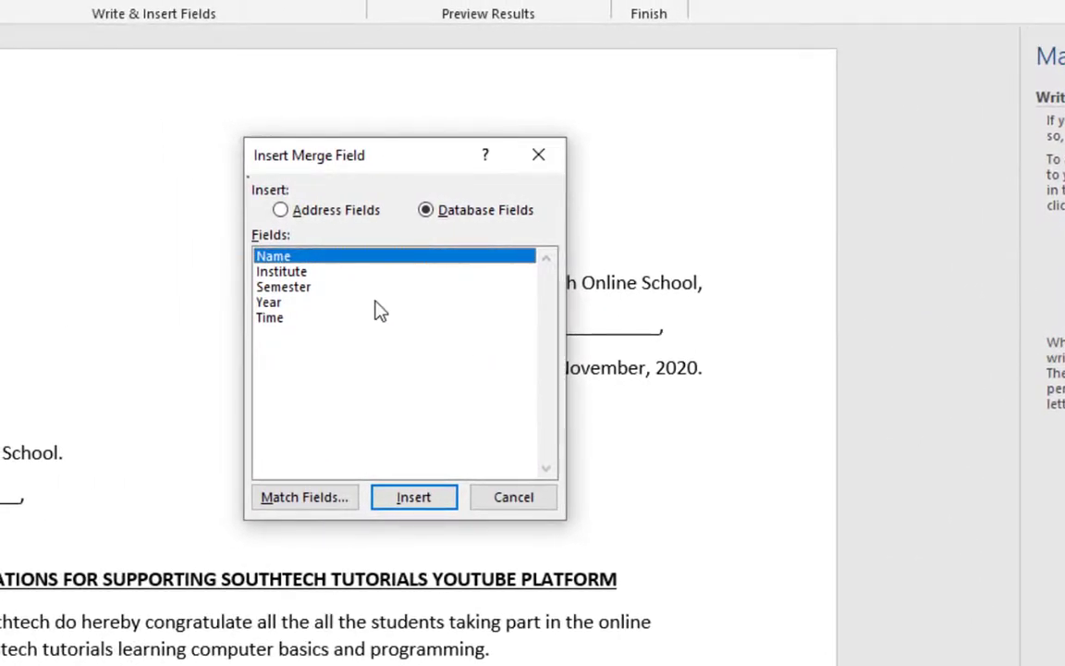
pyautogui.click(425, 505)
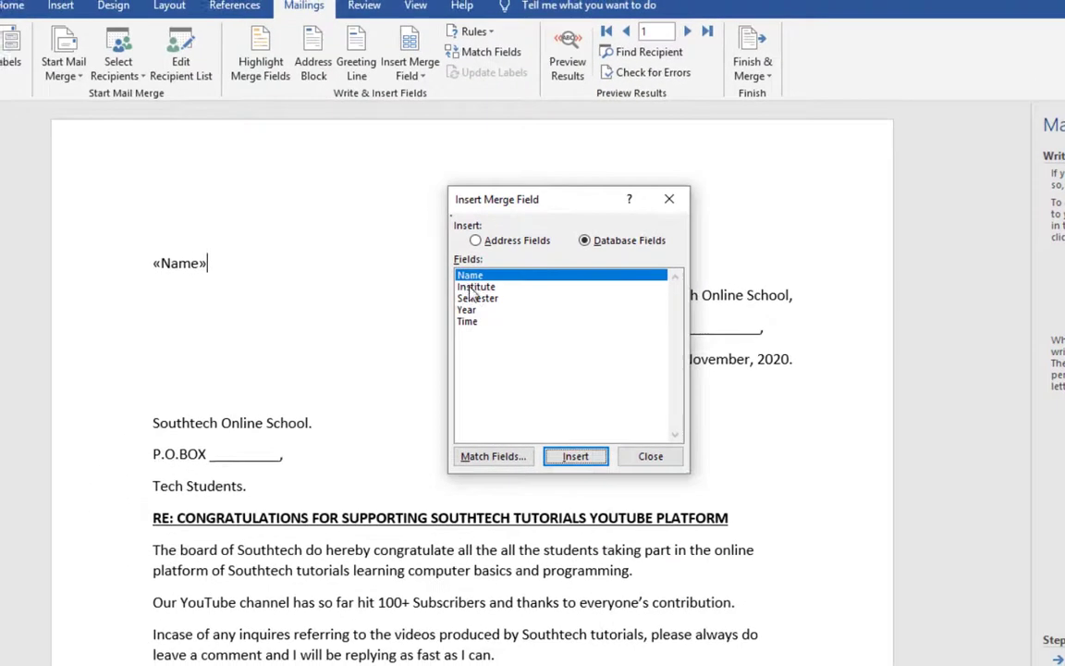
pyautogui.click(473, 292)
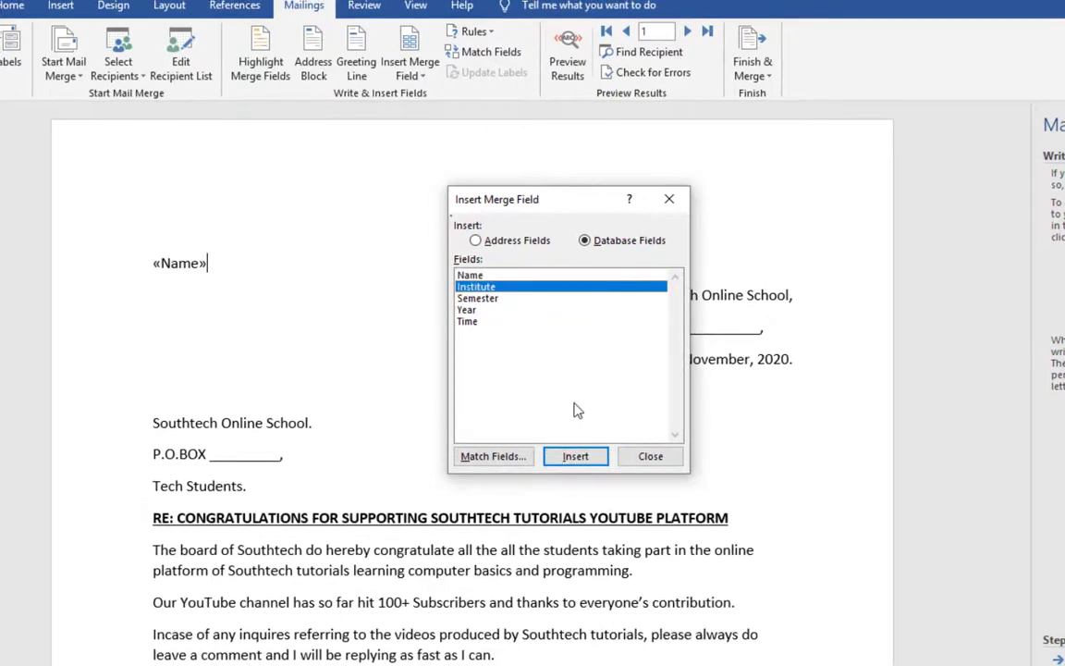
pyautogui.click(578, 459)
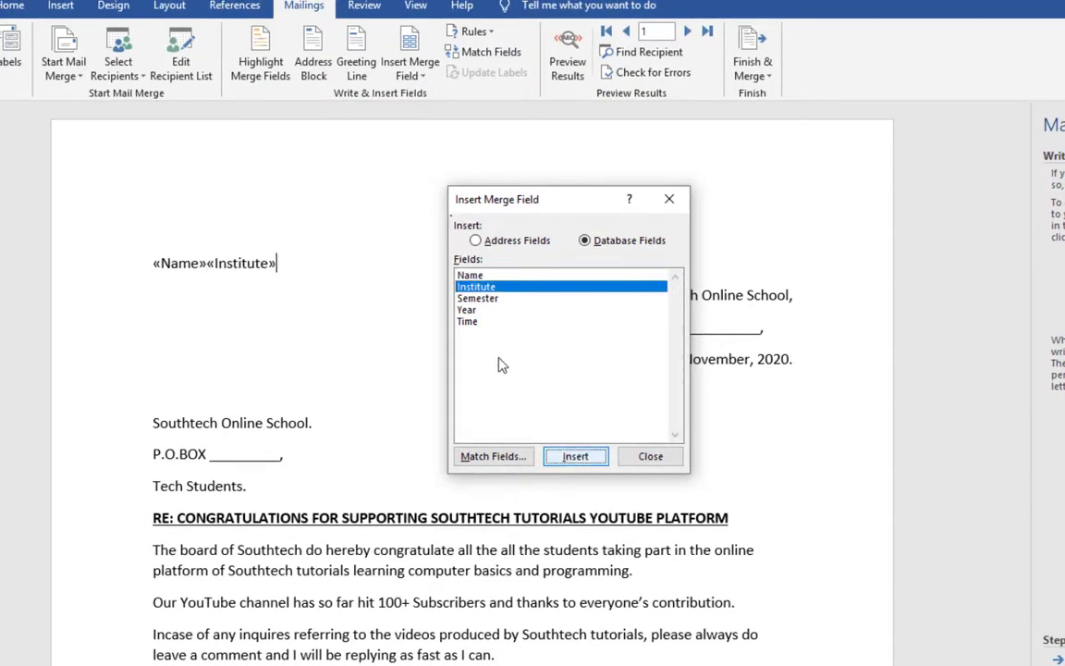
pyautogui.click(471, 300)
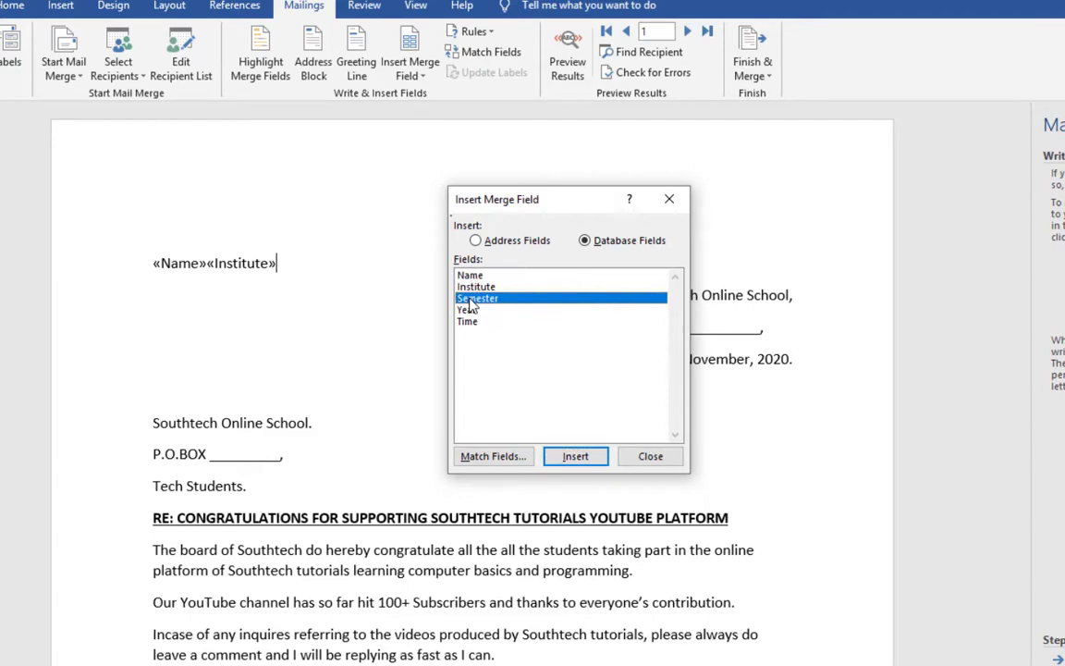
pyautogui.click(573, 455)
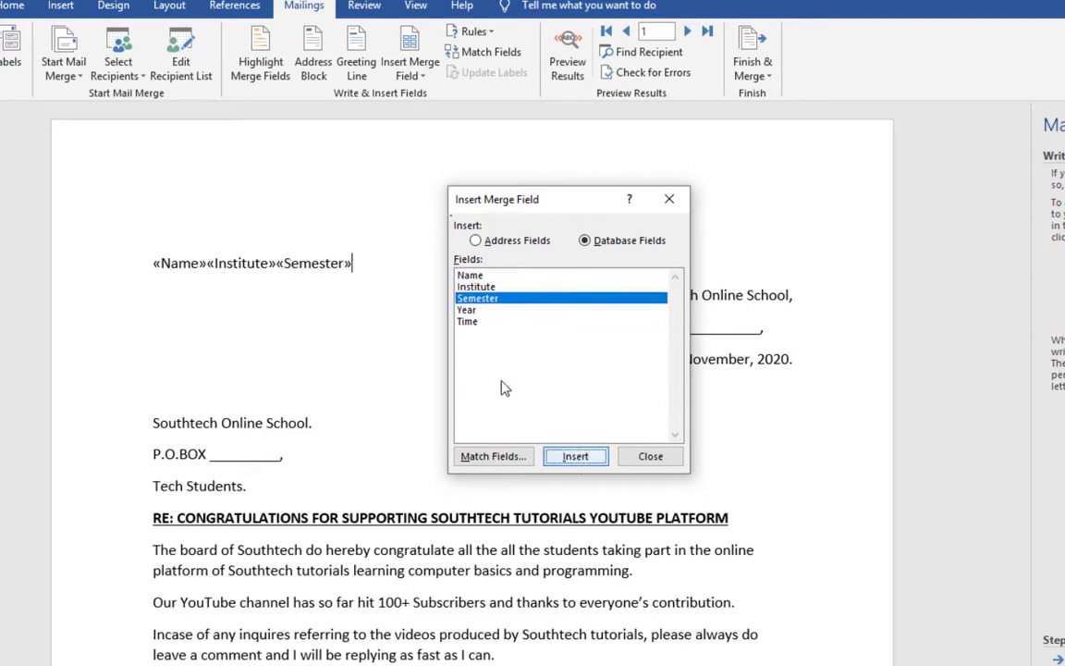
pyautogui.click(468, 311)
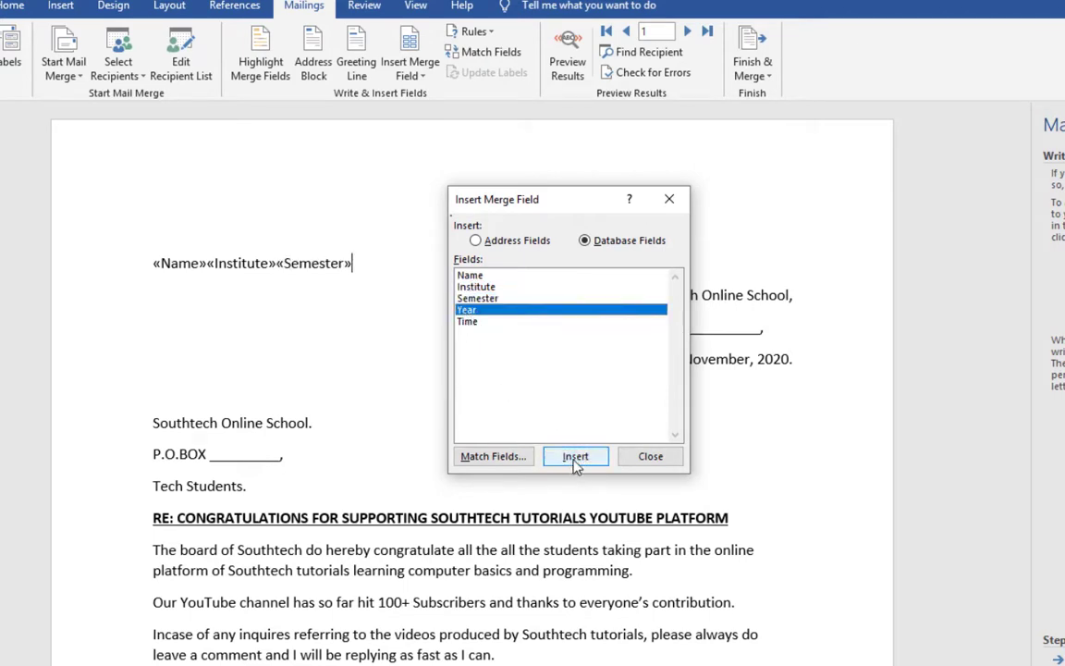
pyautogui.click(574, 455)
pyautogui.click(470, 322)
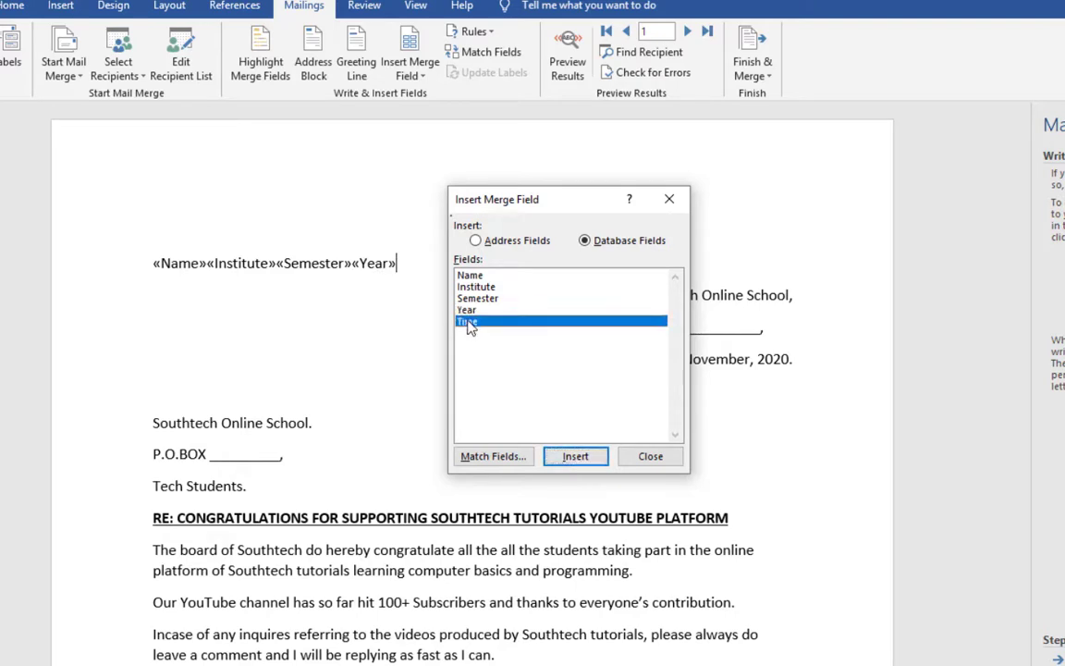
pyautogui.click(577, 457)
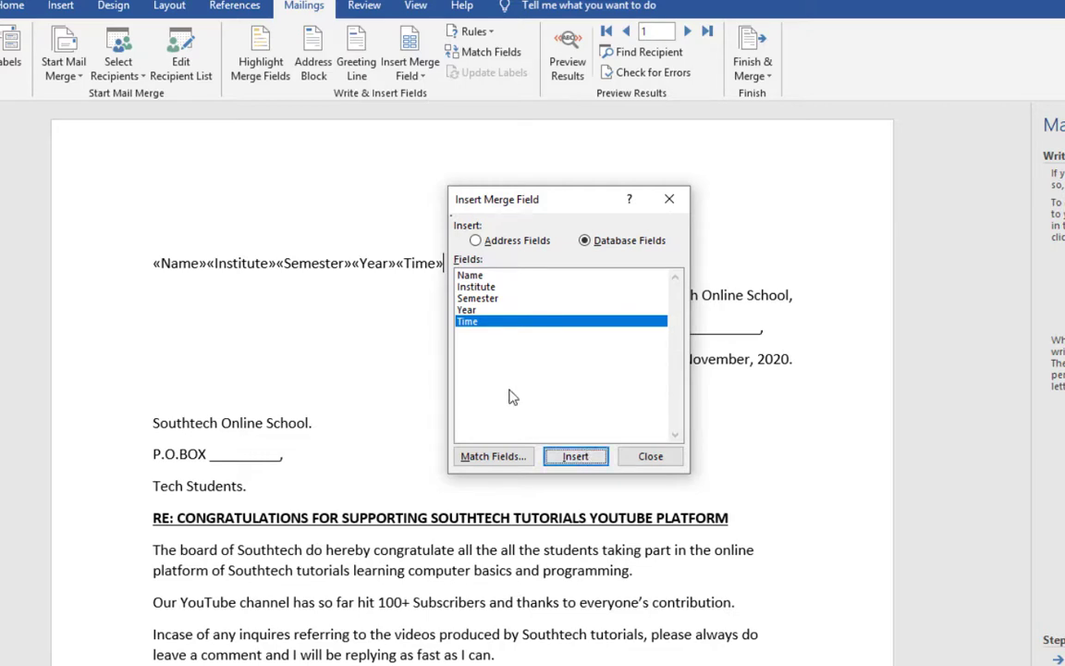
pyautogui.click(634, 457)
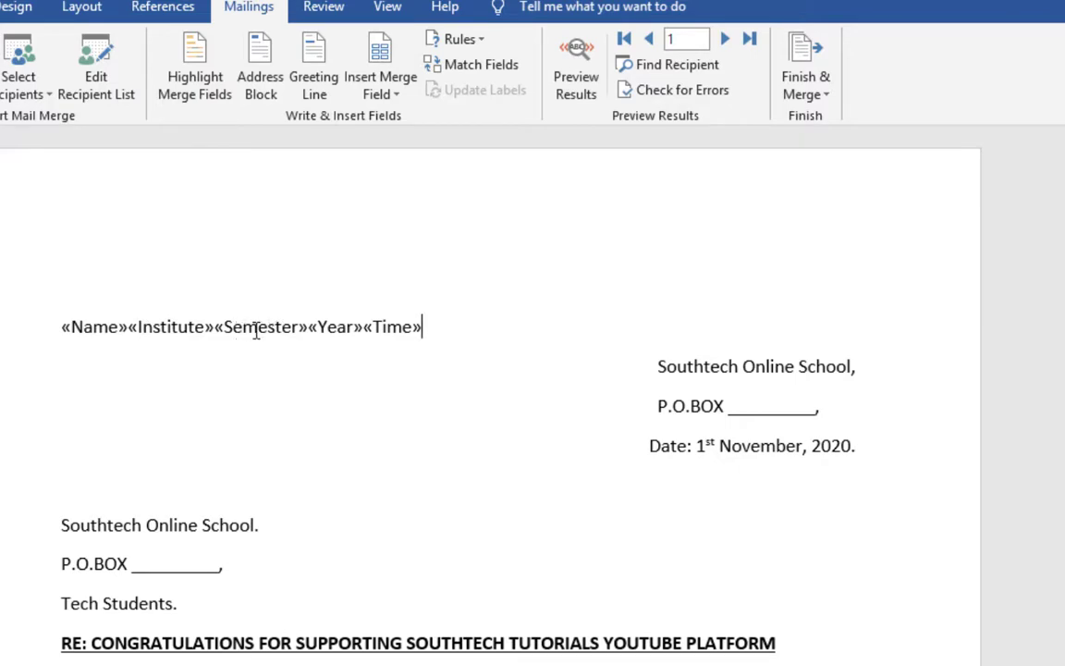
# Split the row of merge fields so that Name, Institute, Semester, Year and Time each stand on their own line
pyautogui.click(131, 328)
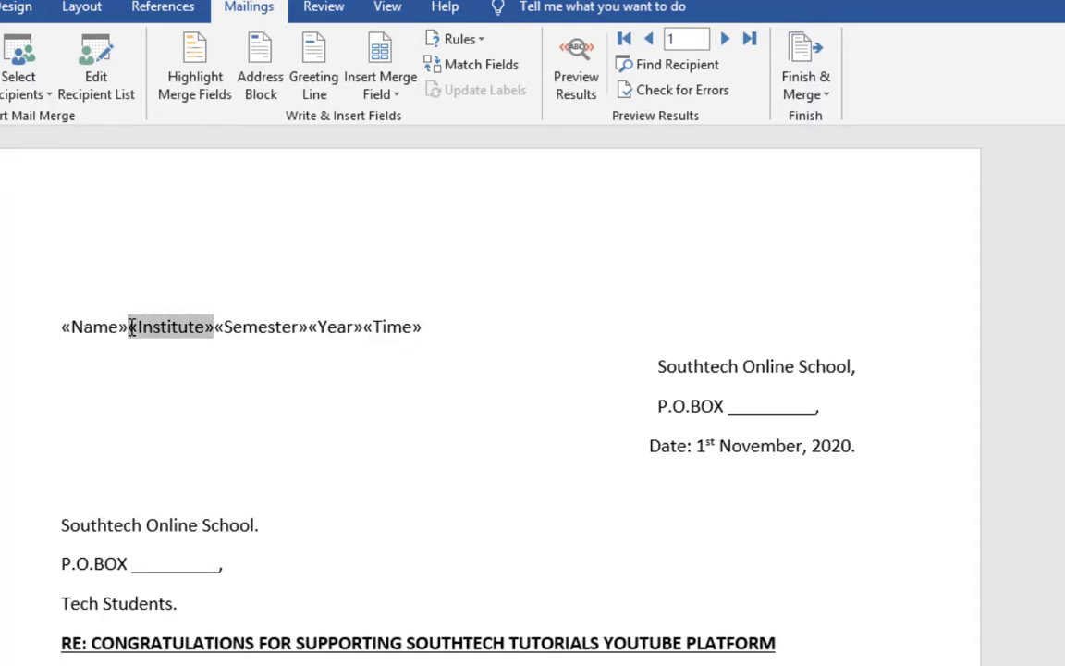
pyautogui.press('Return')
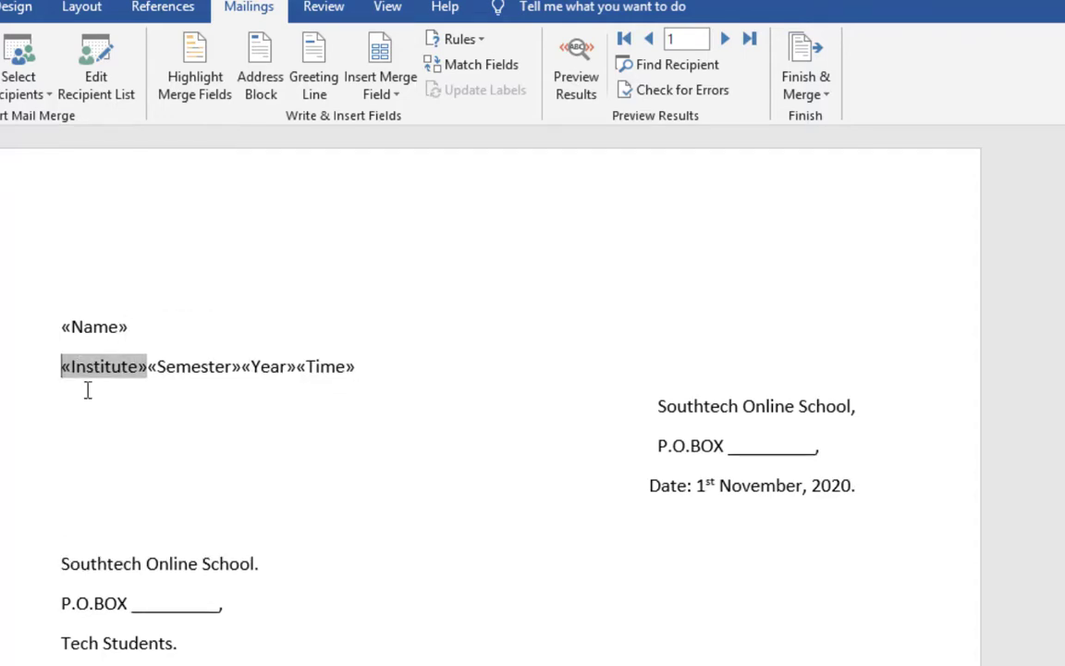
pyautogui.click(150, 367)
pyautogui.press('Return')
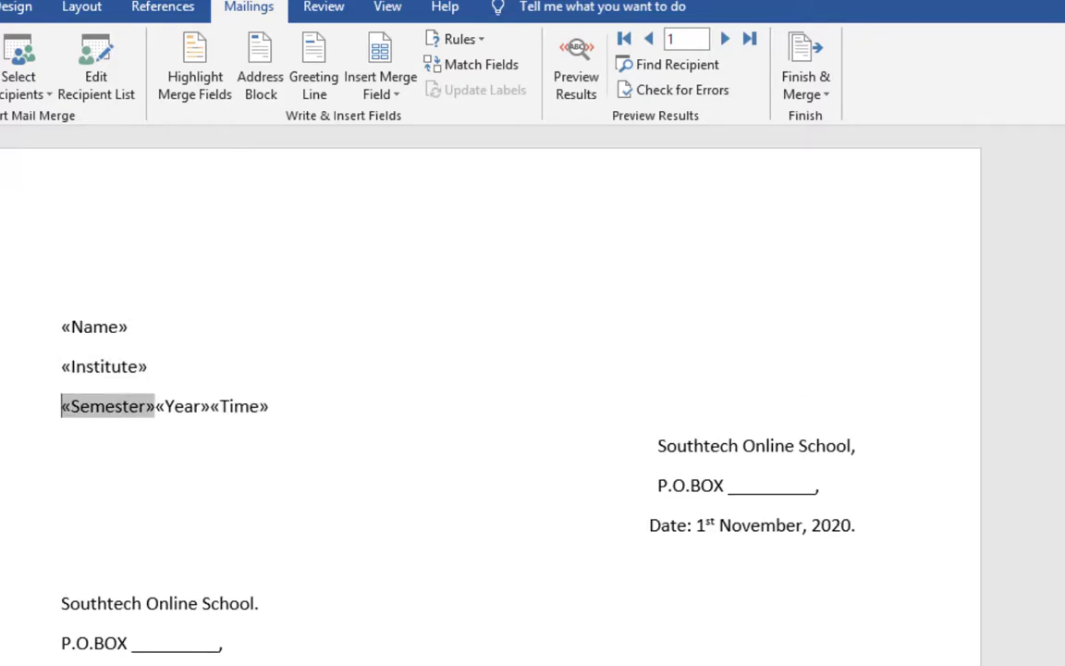
pyautogui.click(156, 405)
pyautogui.press('Return')
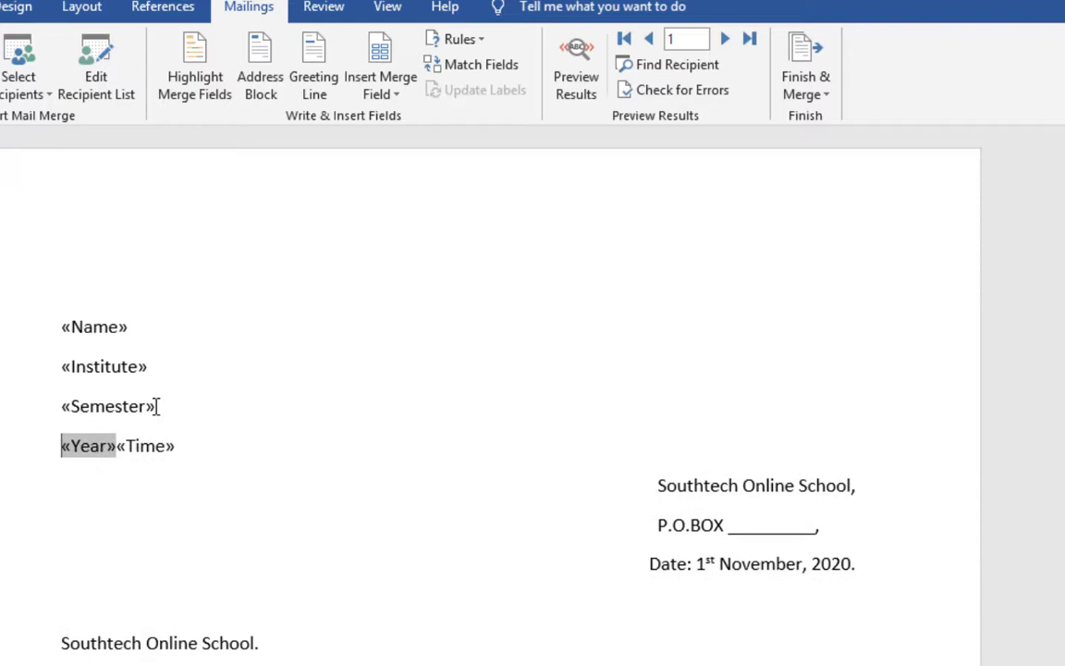
pyautogui.click(117, 447)
pyautogui.press('Return')
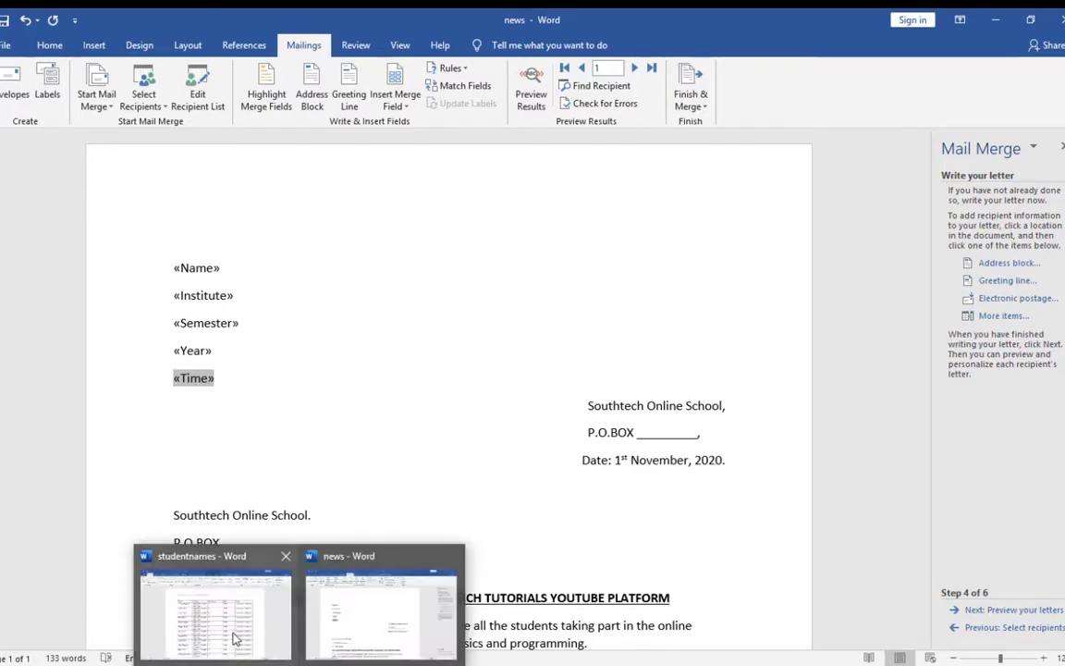
# Check the column headings and student records in the studentnames document, and return to the news letter
pyautogui.click(215, 592)
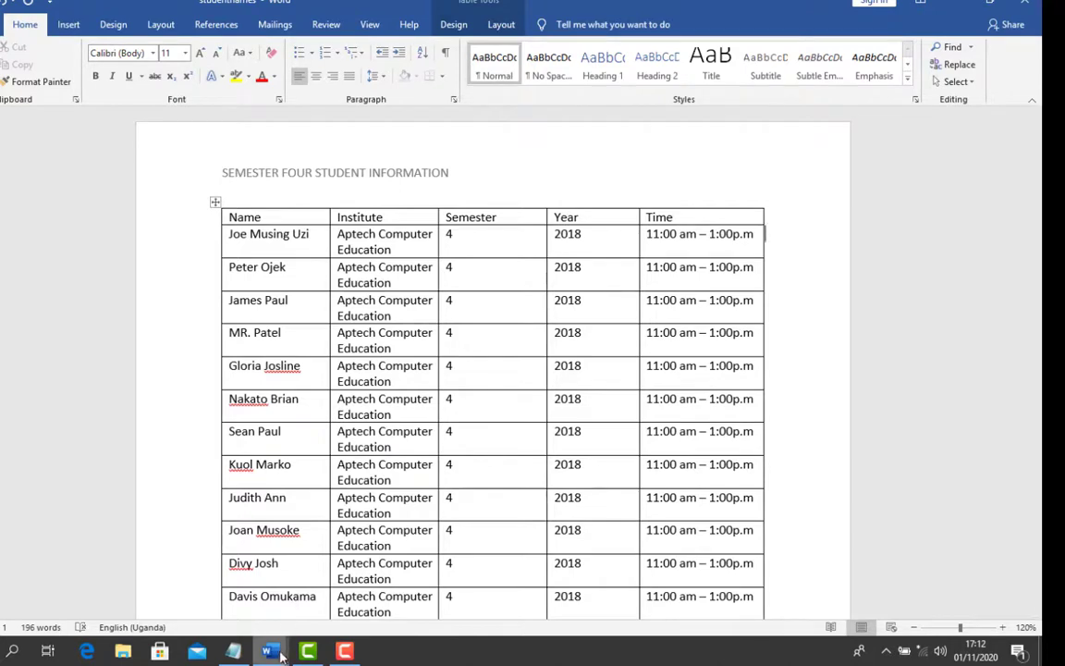
pyautogui.moveTo(275, 653)
pyautogui.click(341, 599)
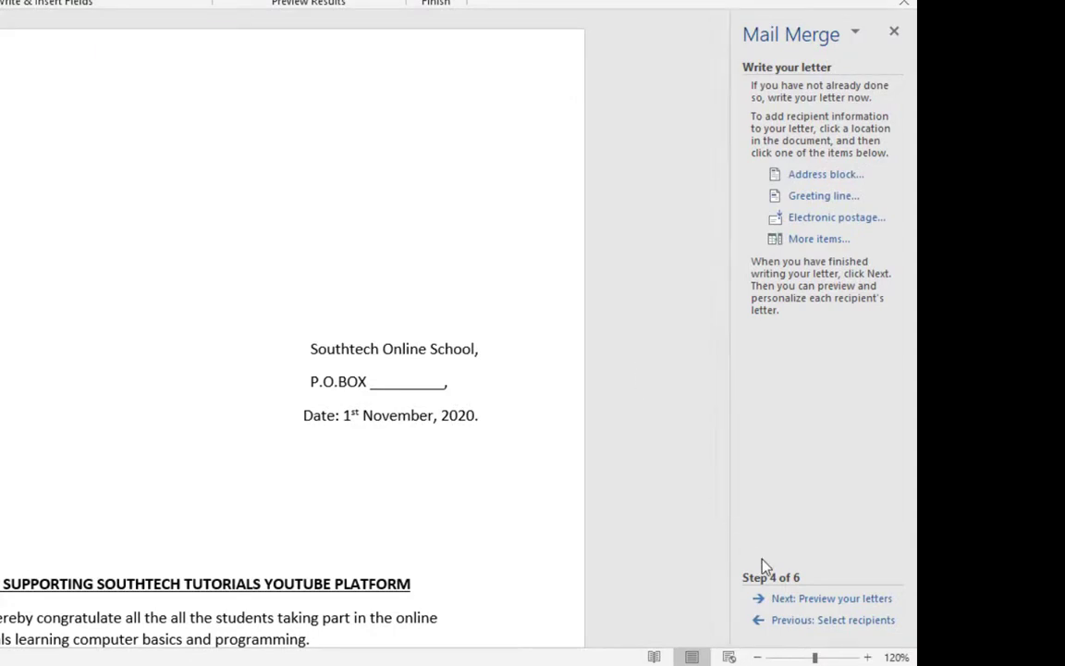
# Advance through the letter preview to completing the merge, and merge all records into a new document of individual letters
pyautogui.click(823, 600)
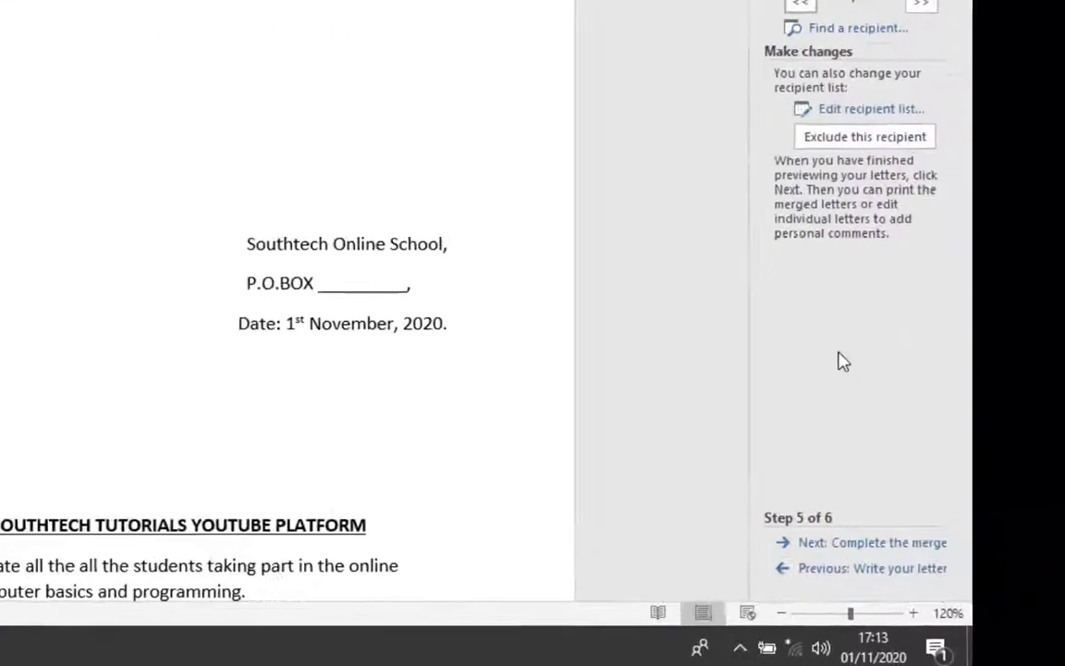
pyautogui.click(804, 525)
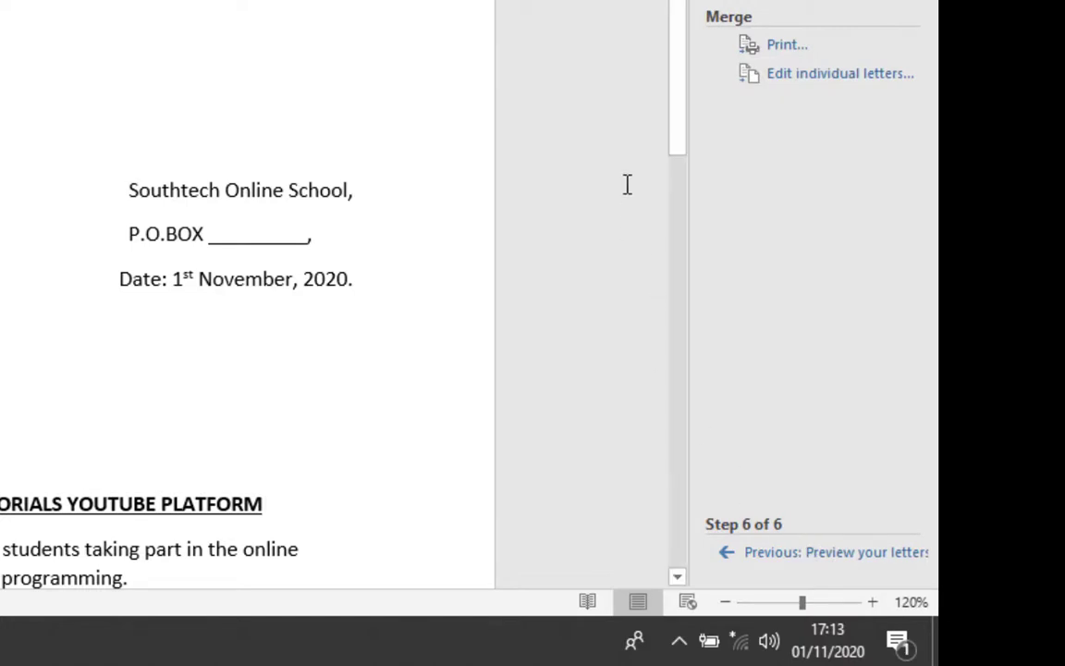
pyautogui.moveTo(682, 67); pyautogui.dragTo(723, 28)
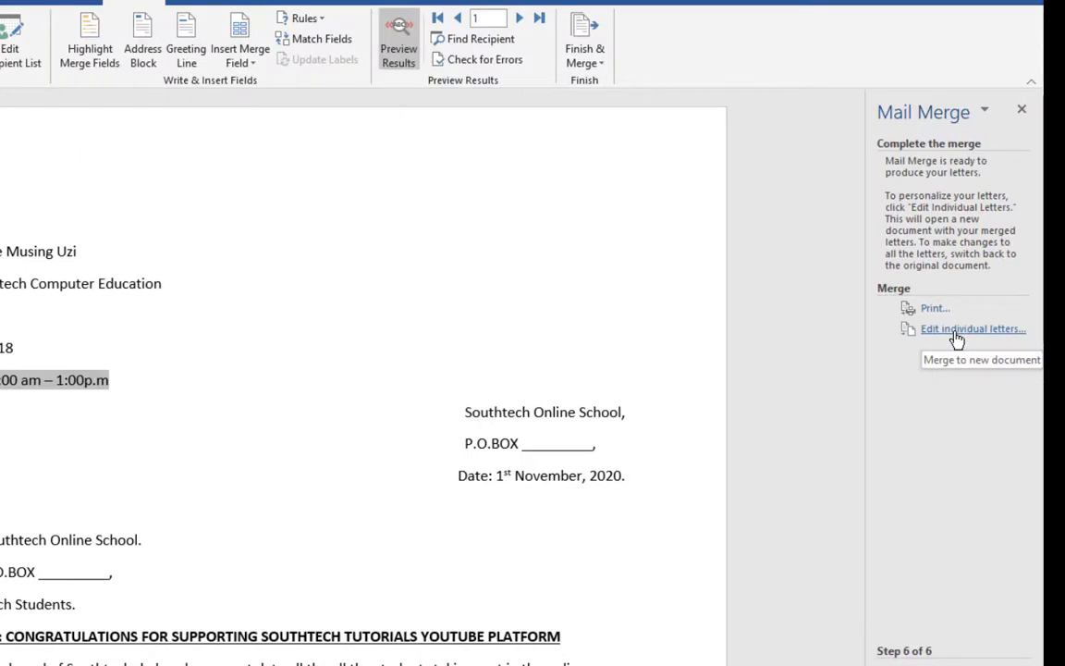
pyautogui.click(955, 333)
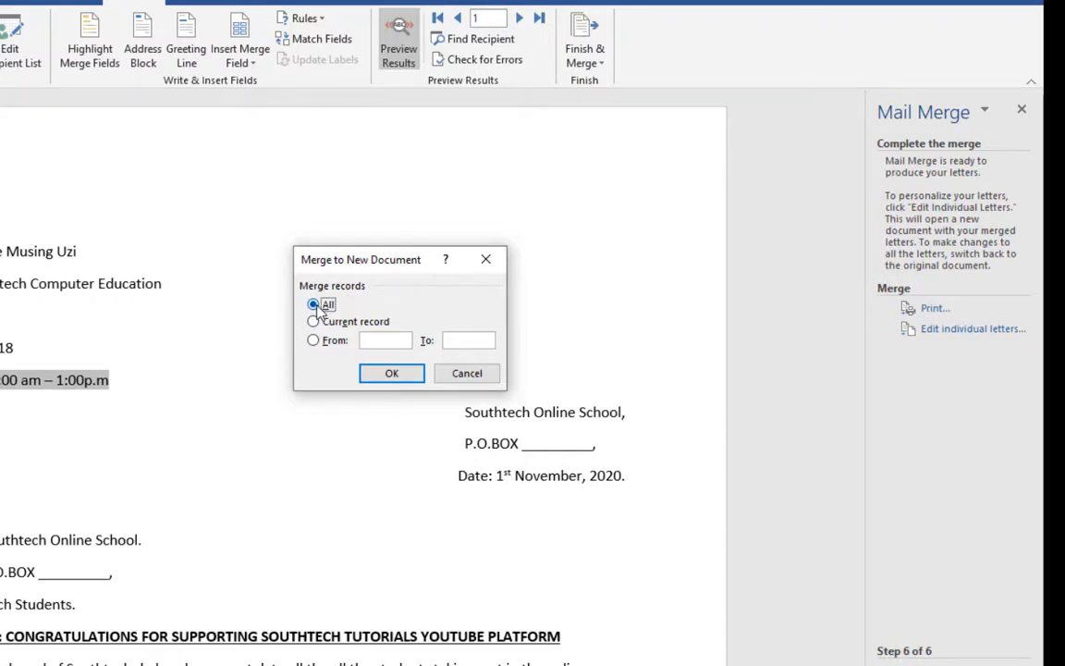
pyautogui.click(398, 374)
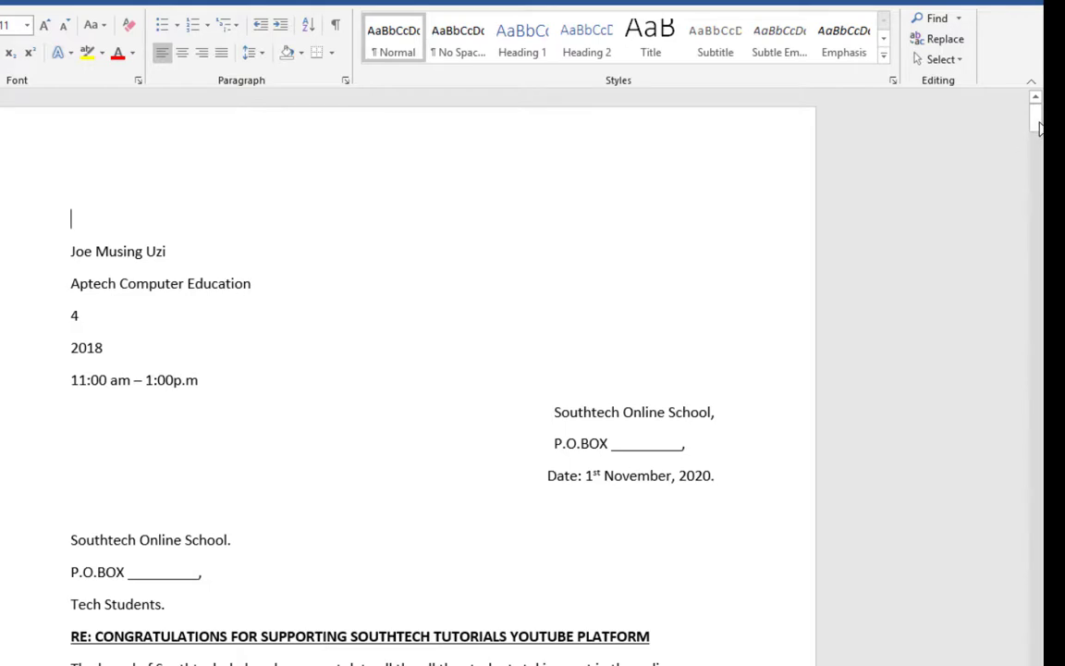
# Save the merged letters as a Word document in the mailmerge folder on the Desktop, keeping the suggested file name
pyautogui.moveTo(1036, 118); pyautogui.dragTo(1039, 246)
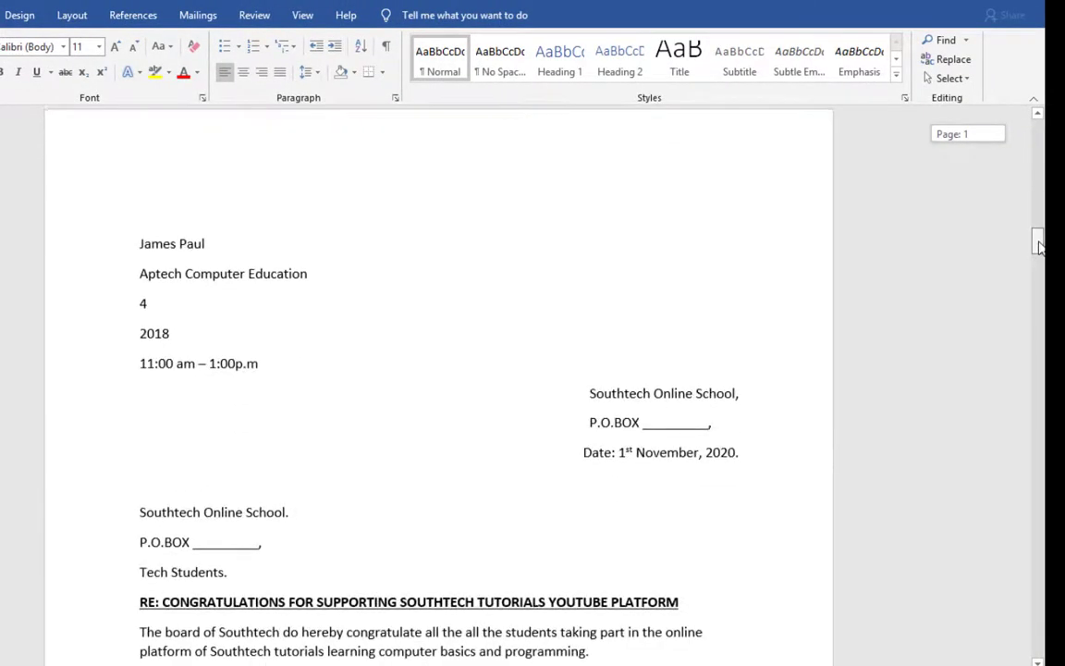
pyautogui.moveTo(1037, 245)
pyautogui.mouseDown()
pyautogui.moveTo(1040, 585)
pyautogui.moveTo(1039, 130)
pyautogui.mouseUp()
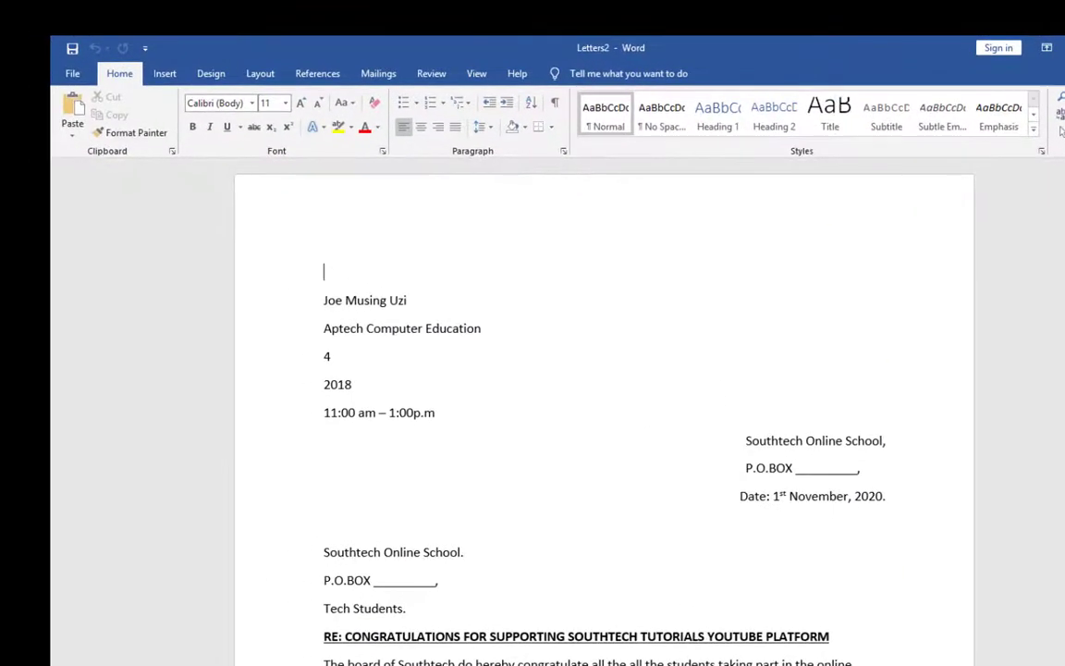
pyautogui.scroll(-10, 604, 412)
pyautogui.scroll(10, 604, 412)
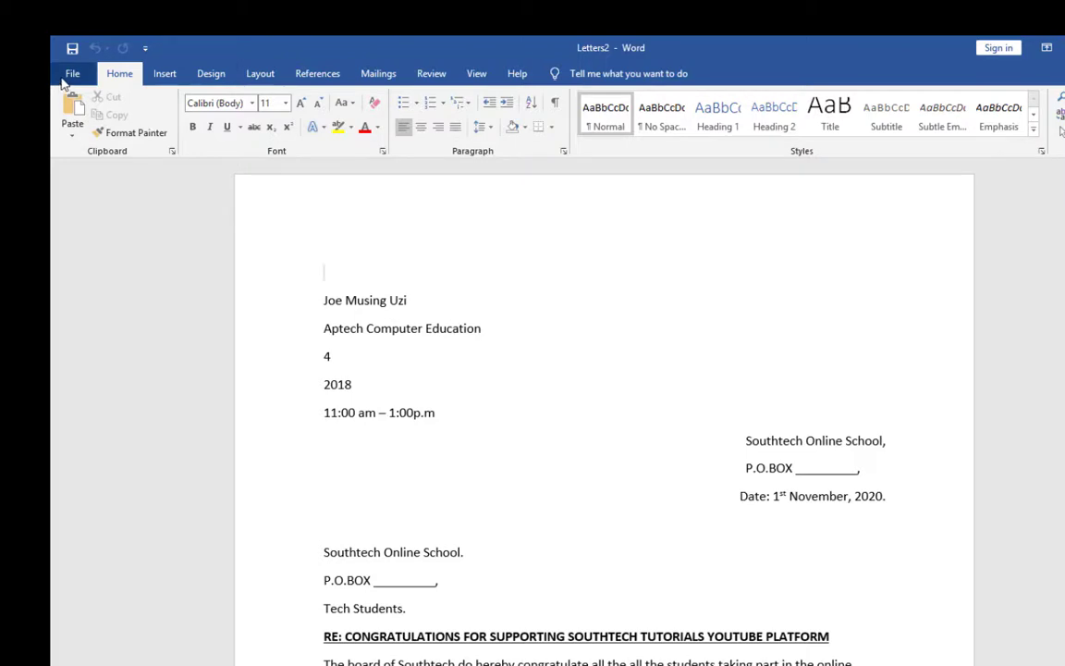
pyautogui.click(68, 76)
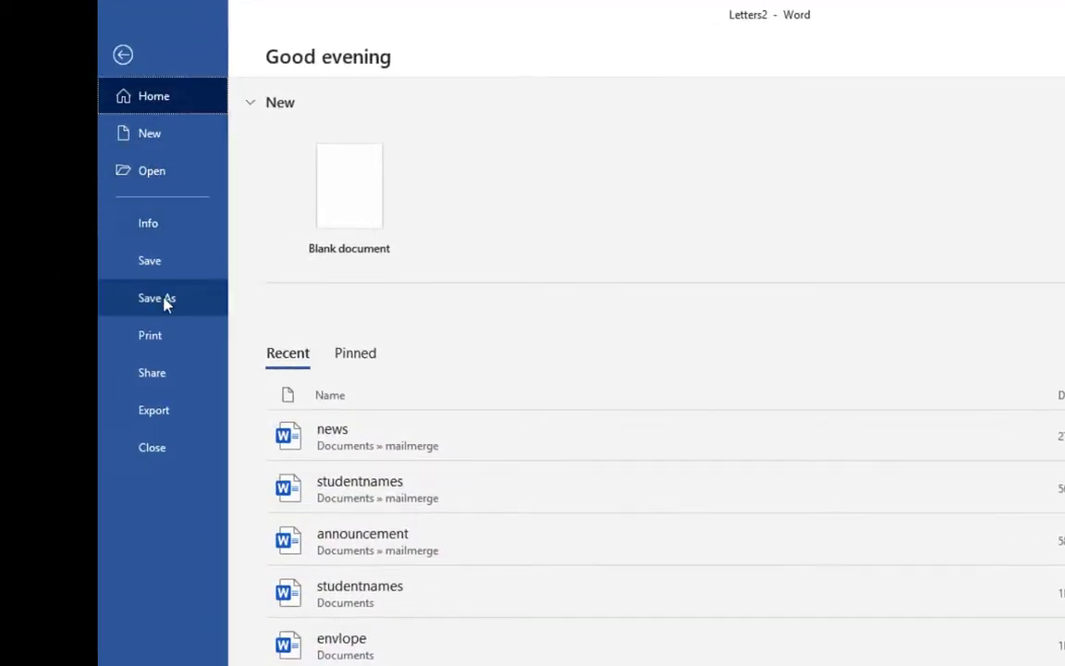
pyautogui.click(159, 306)
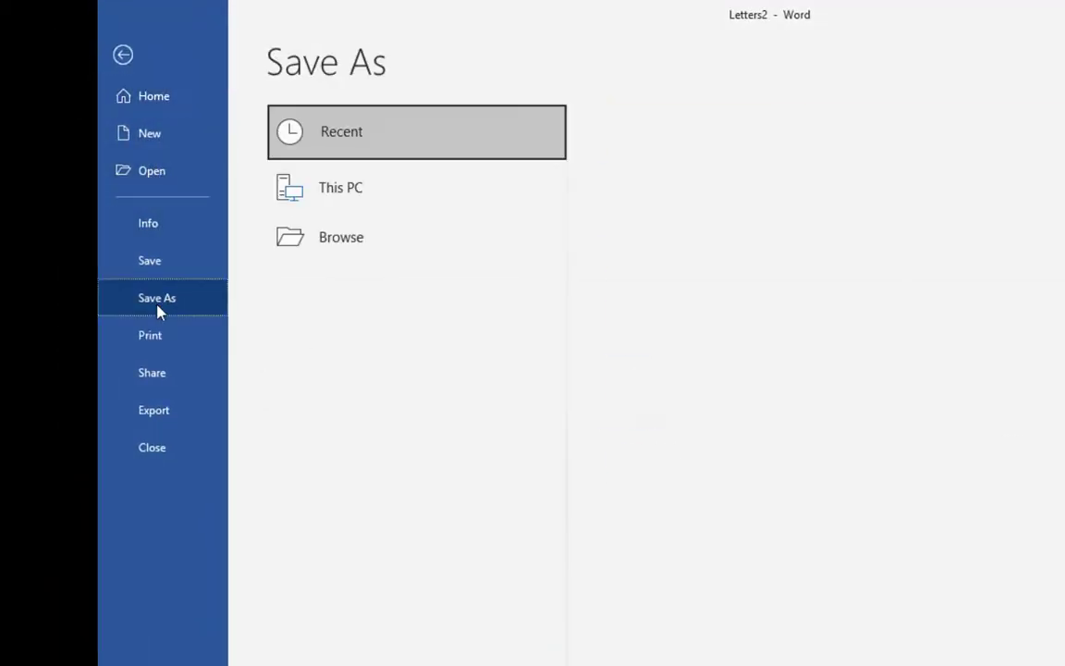
pyautogui.click(337, 258)
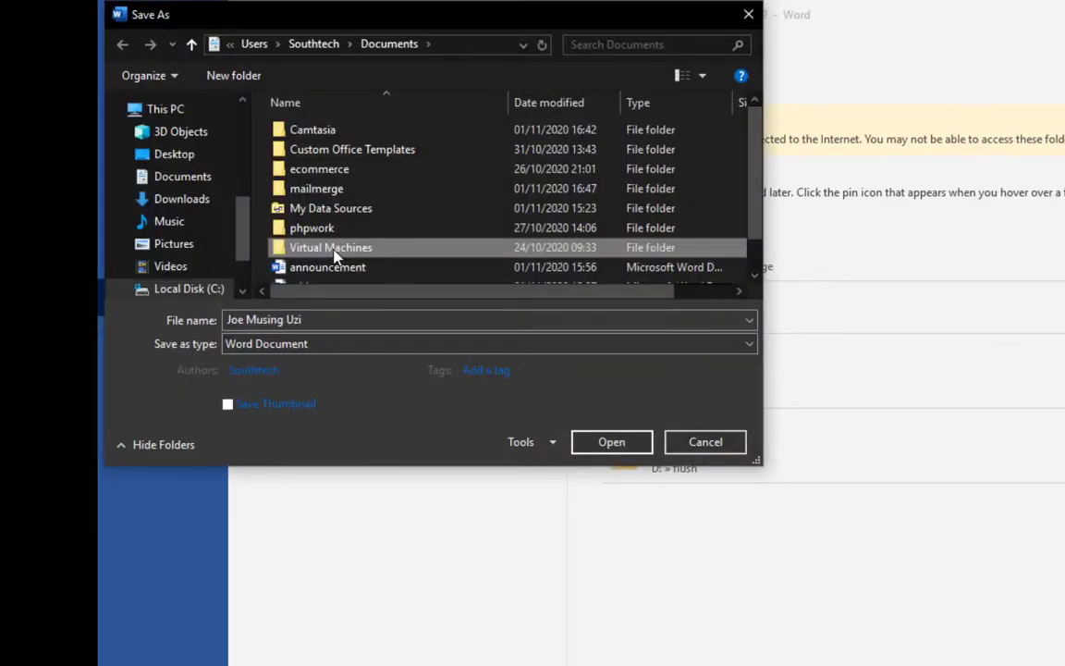
pyautogui.click(175, 154)
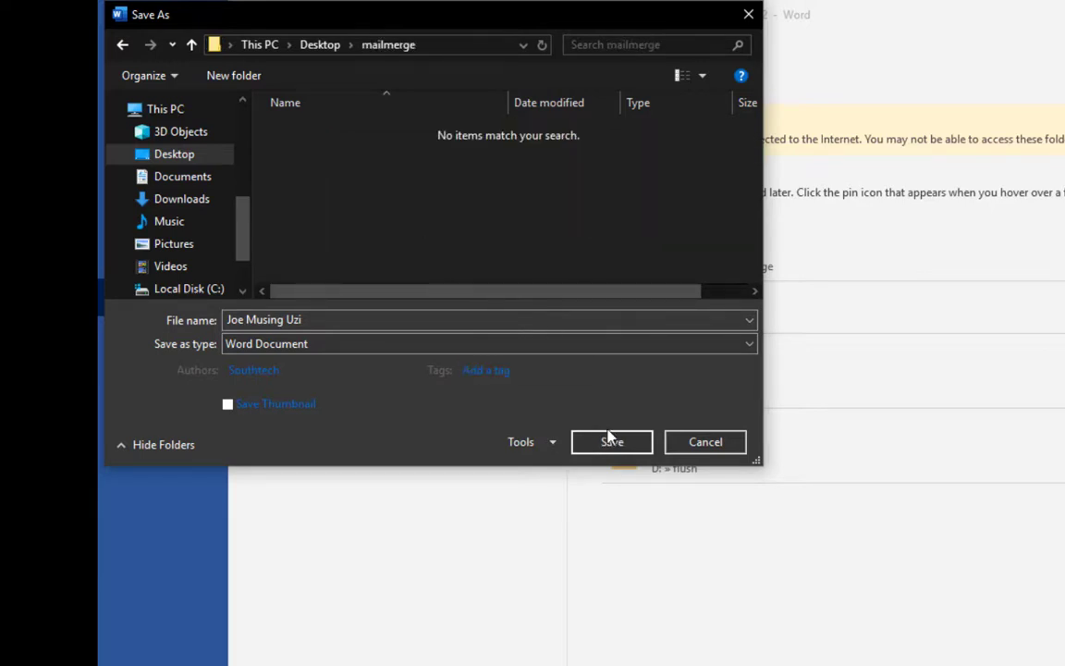
pyautogui.click(609, 452)
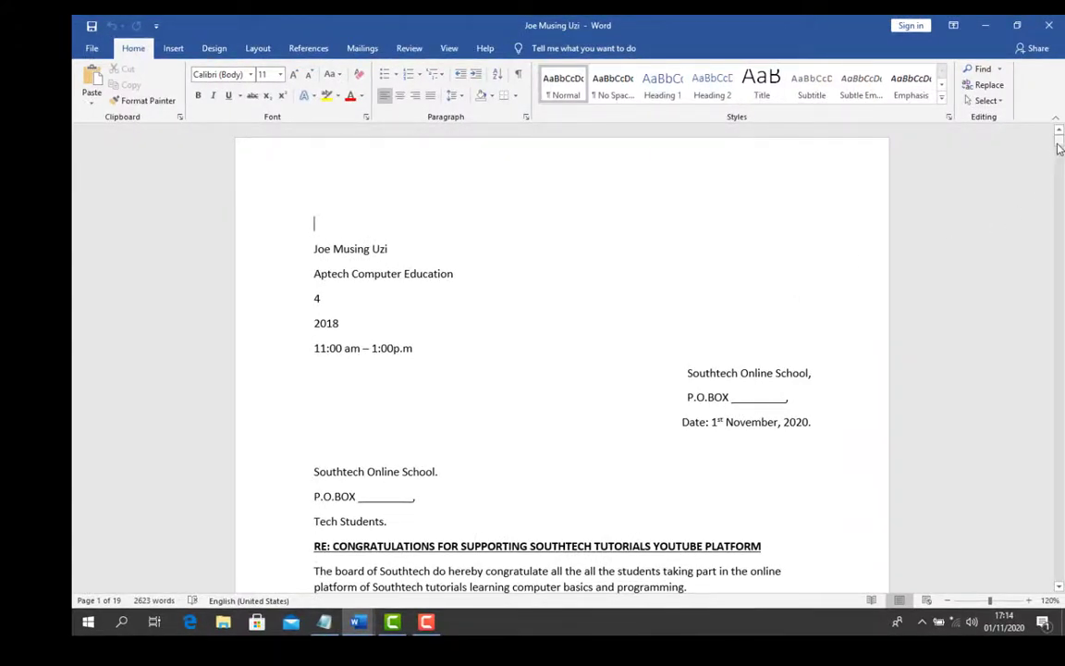
pyautogui.moveTo(1058, 143); pyautogui.dragTo(1059, 562)
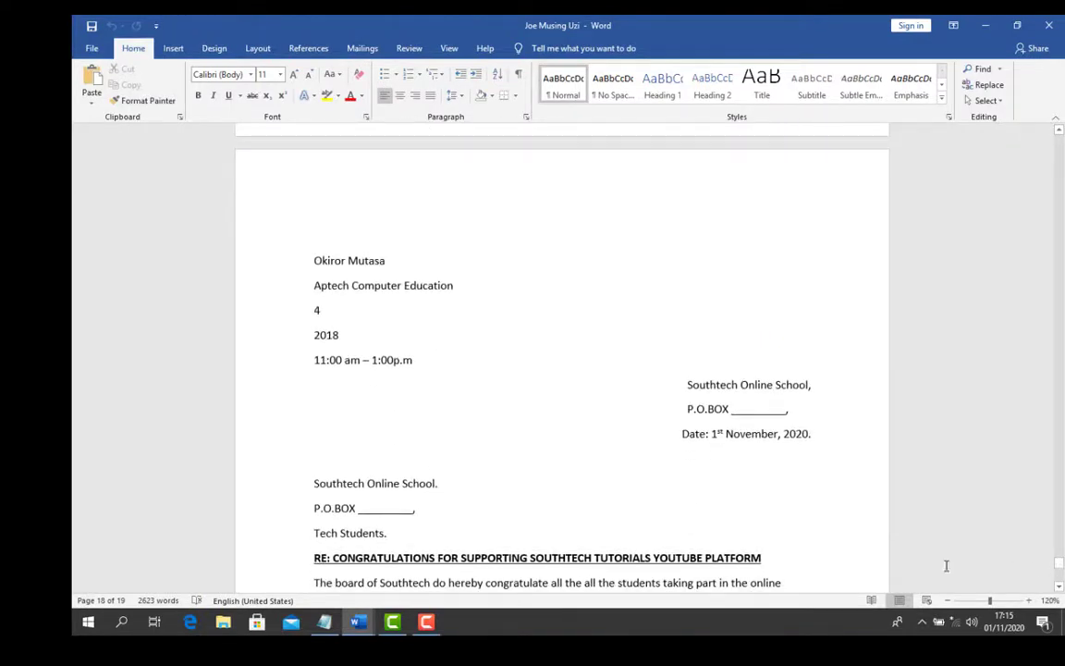
pyautogui.click(434, 625)
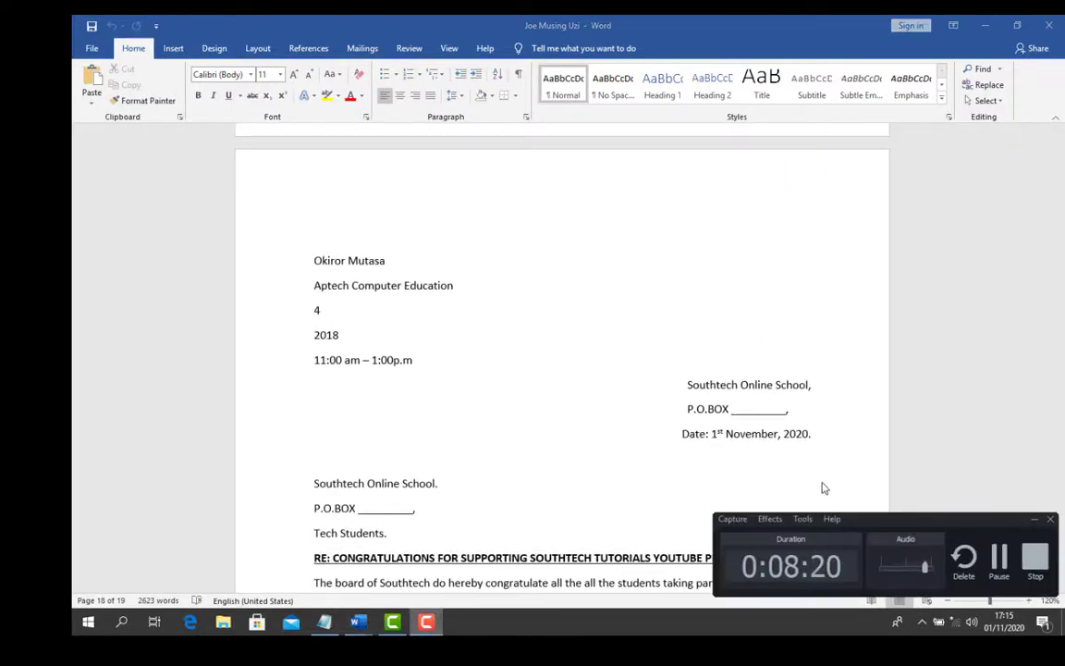